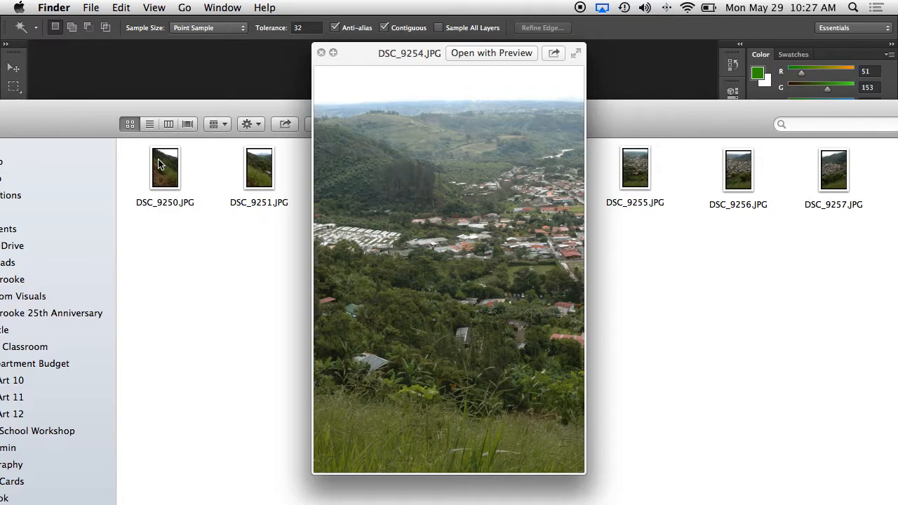
Step: Preview the Panorama 1 photos from DSC_9250.JPG to DSC_9259.JPG to examine how neighbouring shots overlap
{"action": "key", "text": "Right"}
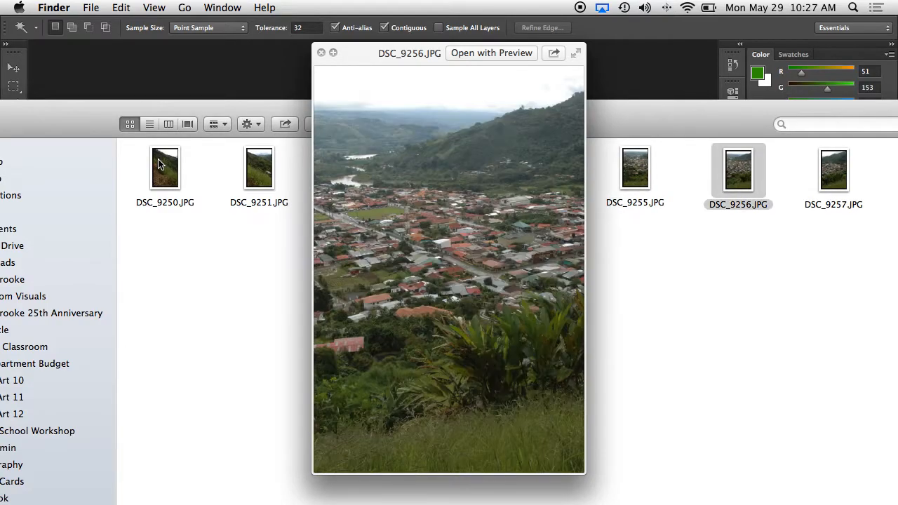
{"action": "key", "text": "Right"}
{"action": "key", "text": "Right"}
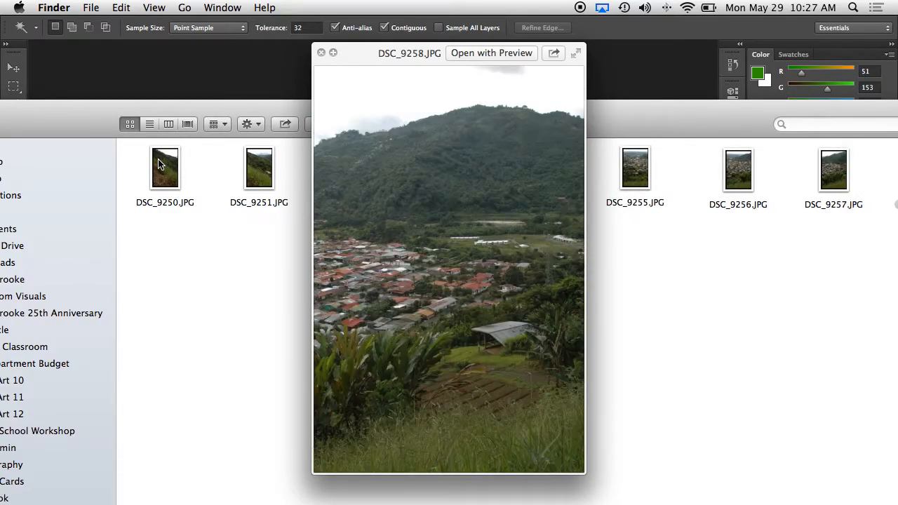
{"action": "key", "text": "Right"}
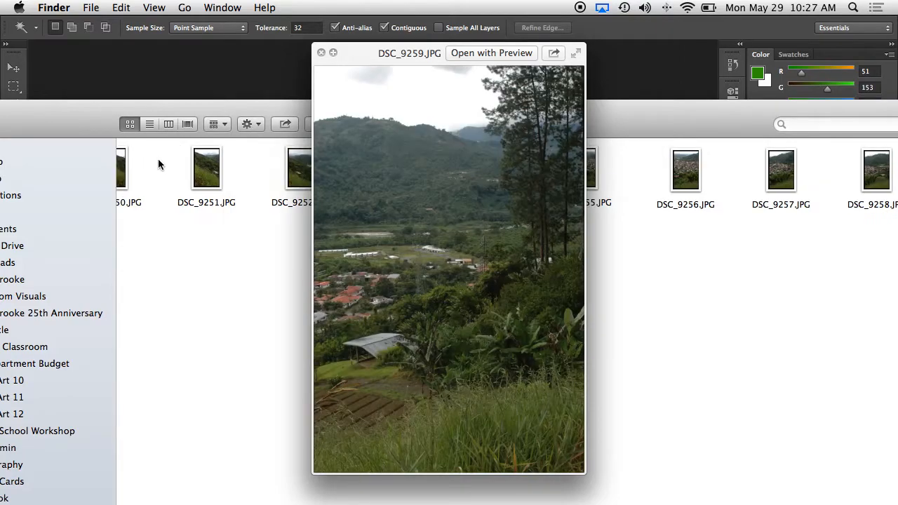
{"action": "key", "text": "Left"}
{"action": "key", "text": "Left"}
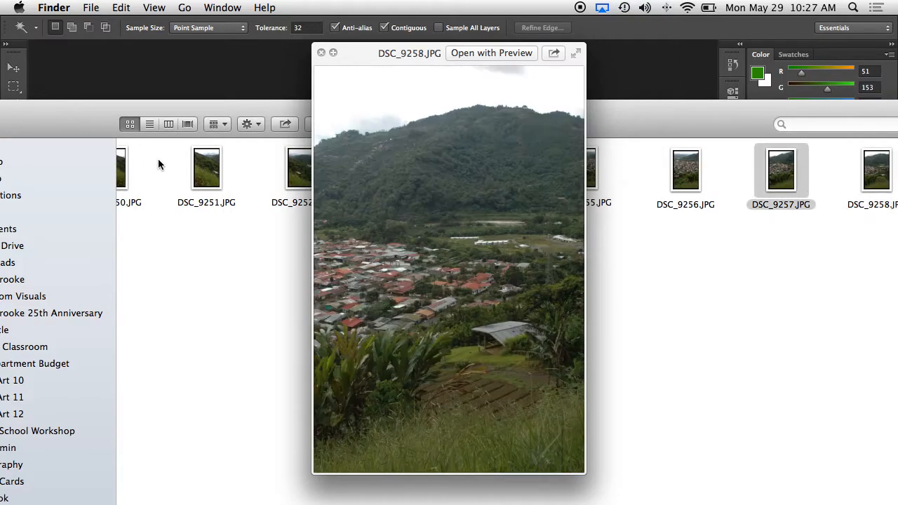
{"action": "key", "text": "Left"}
{"action": "key", "text": "Left"}
{"action": "key", "text": "Left"}
{"action": "key", "text": "Left"}
{"action": "key", "text": "Left"}
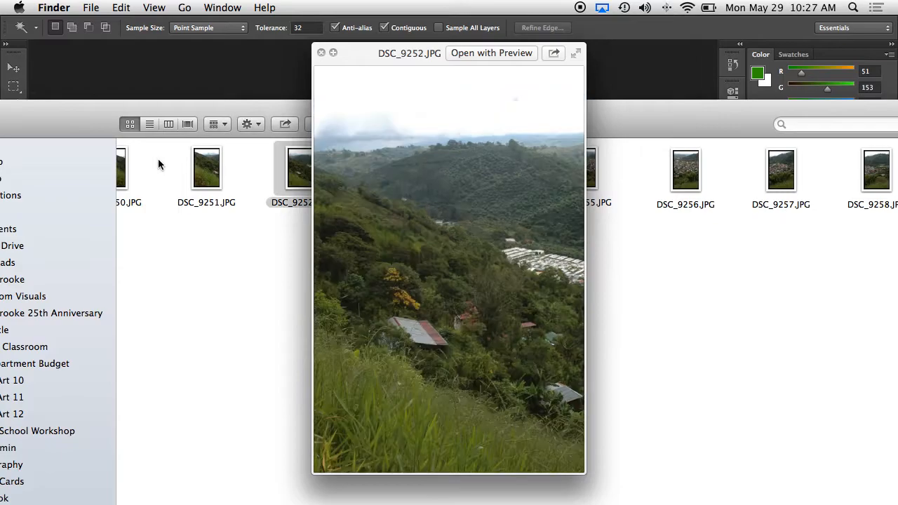
{"action": "key", "text": "Left"}
{"action": "key", "text": "Left"}
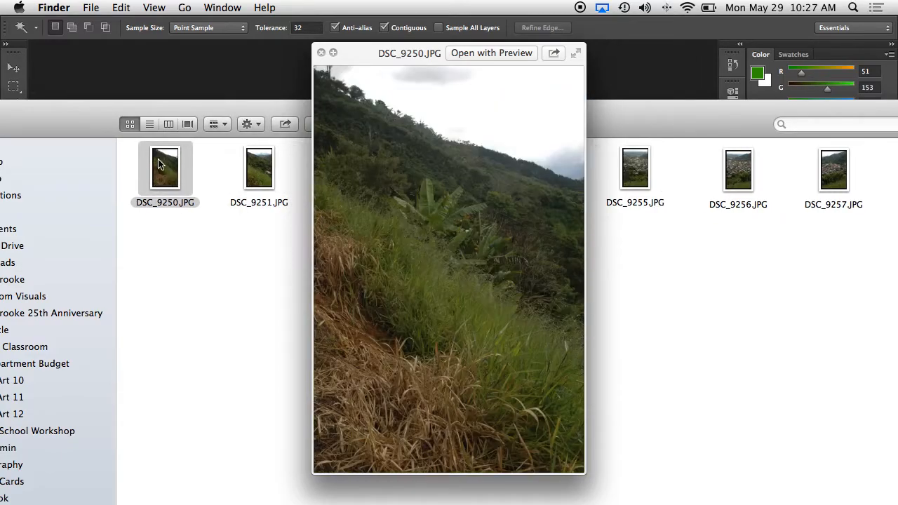
{"action": "key", "text": "Right"}
{"action": "key", "text": "Right"}
{"action": "key", "text": "Right"}
{"action": "key", "text": "Right"}
{"action": "key", "text": "Right"}
{"action": "key", "text": "Right"}
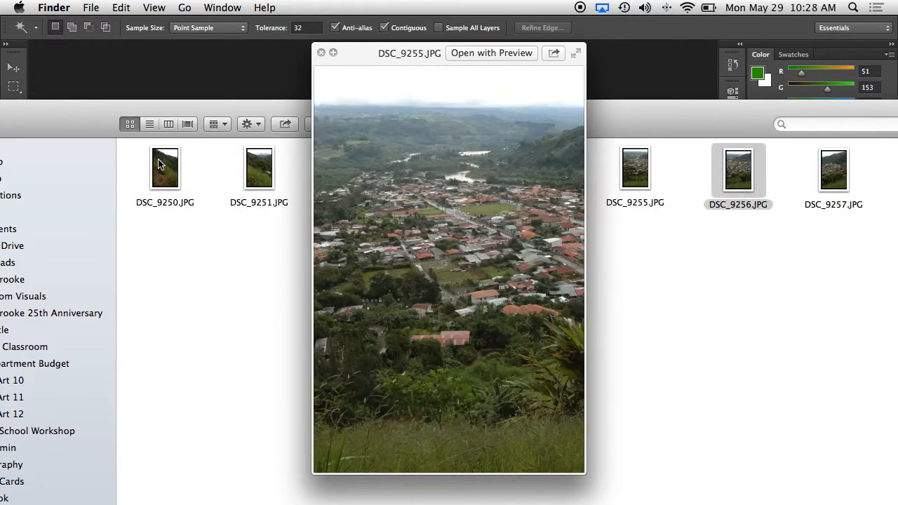
{"action": "key", "text": "Right"}
{"action": "key", "text": "Right"}
{"action": "key", "text": "Right"}
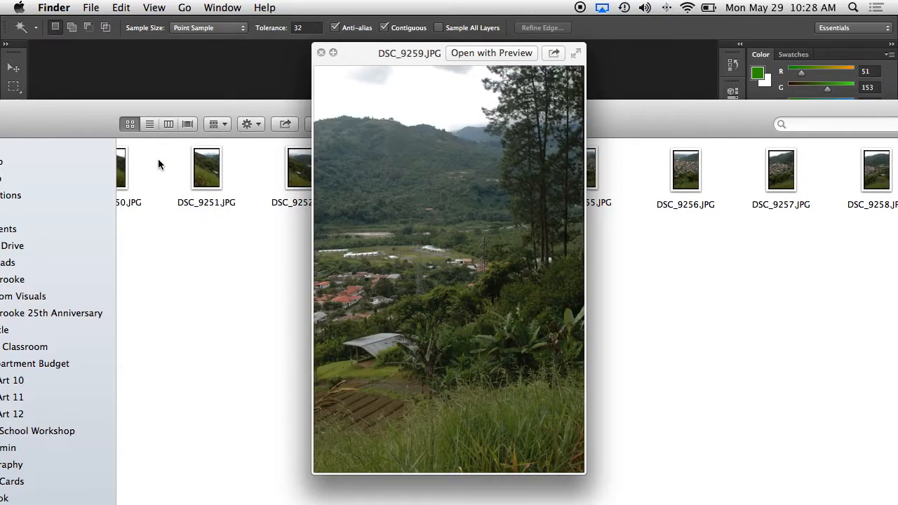
{"action": "key", "text": "Left"}
{"action": "key", "text": "Left"}
{"action": "key", "text": "Left"}
{"action": "key", "text": "Left"}
{"action": "key", "text": "Left"}
{"action": "key", "text": "Left"}
{"action": "key", "text": "Left"}
{"action": "key", "text": "Left"}
{"action": "key", "text": "Left"}
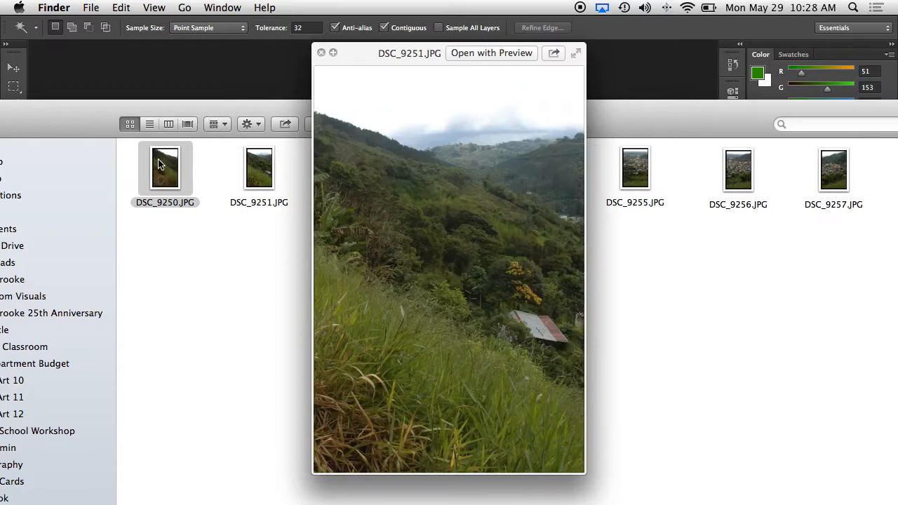
{"action": "key", "text": "space"}
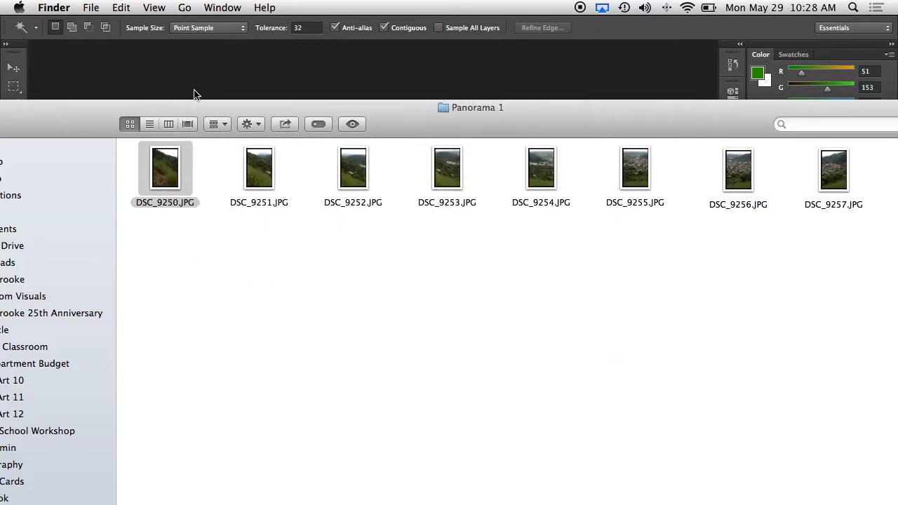
Step: Switch to Photoshop and create a new document 30 inches wide and 20 inches high
{"action": "left_click", "coordinate": [200, 66]}
{"action": "left_click", "coordinate": [109, 7]}
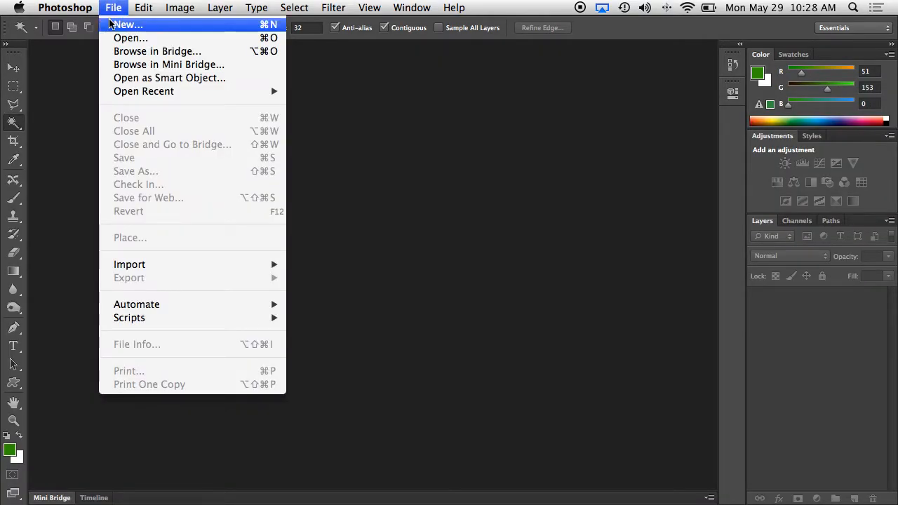
{"action": "left_click", "coordinate": [110, 24]}
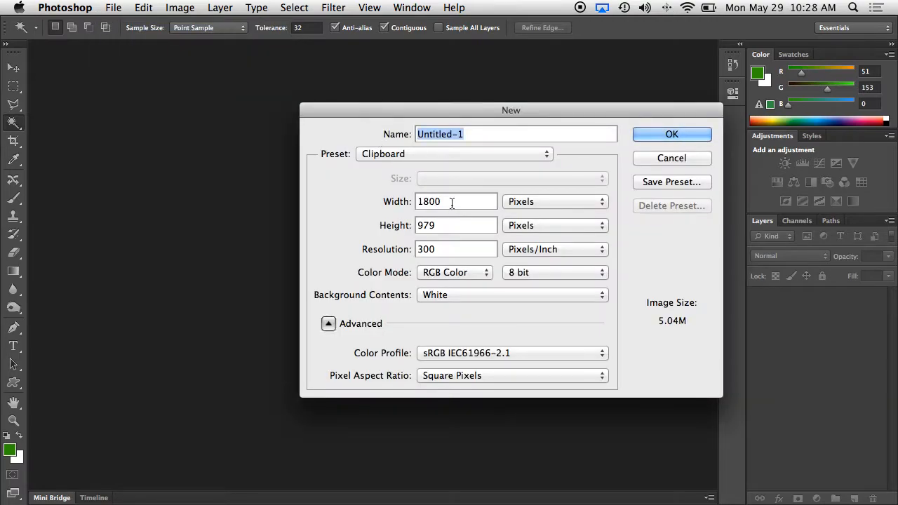
{"action": "left_click_drag", "start_coordinate": [453, 204], "coordinate": [387, 203]}
{"action": "type", "text": "30"}
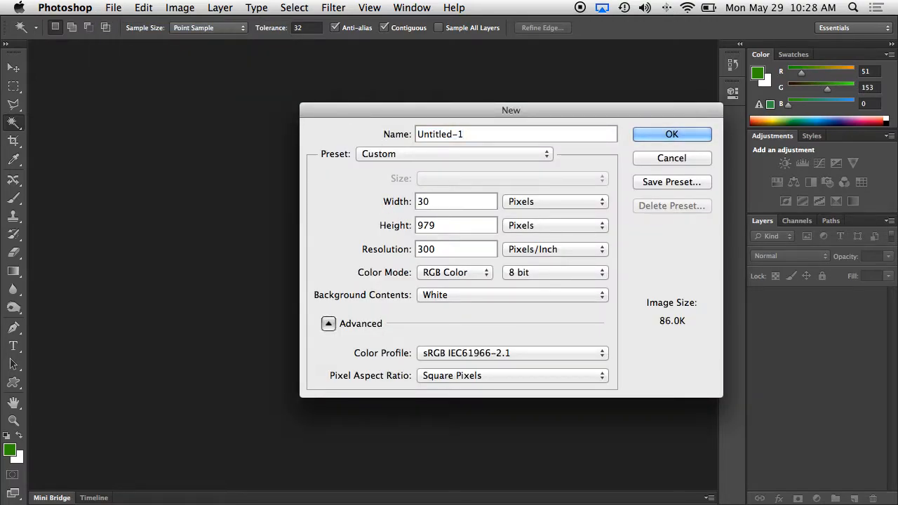
{"action": "left_click", "coordinate": [573, 205]}
{"action": "left_click", "coordinate": [567, 214]}
{"action": "key", "text": "Tab"}
{"action": "type", "text": "20"}
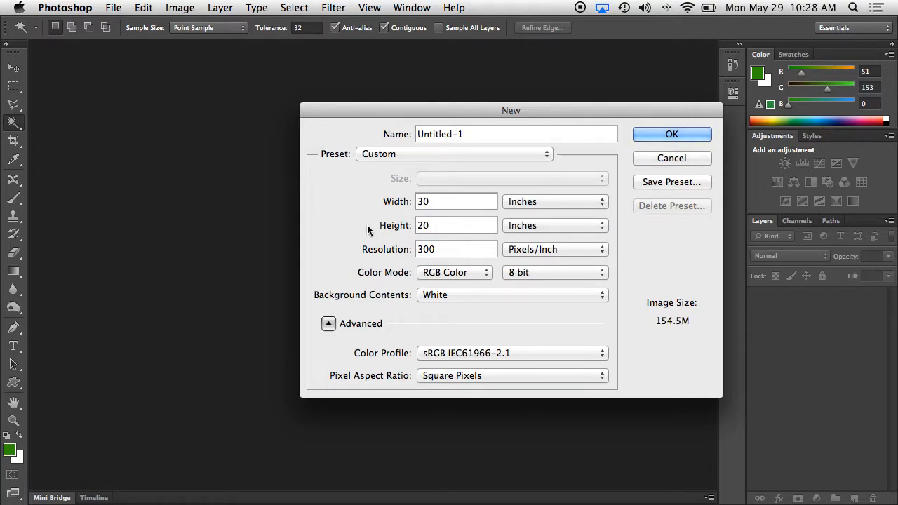
{"action": "key", "text": "alt"}
{"action": "key", "text": "alt"}
{"action": "key", "text": "alt"}
{"action": "left_click_drag", "start_coordinate": [604, 109], "coordinate": [516, 56]}
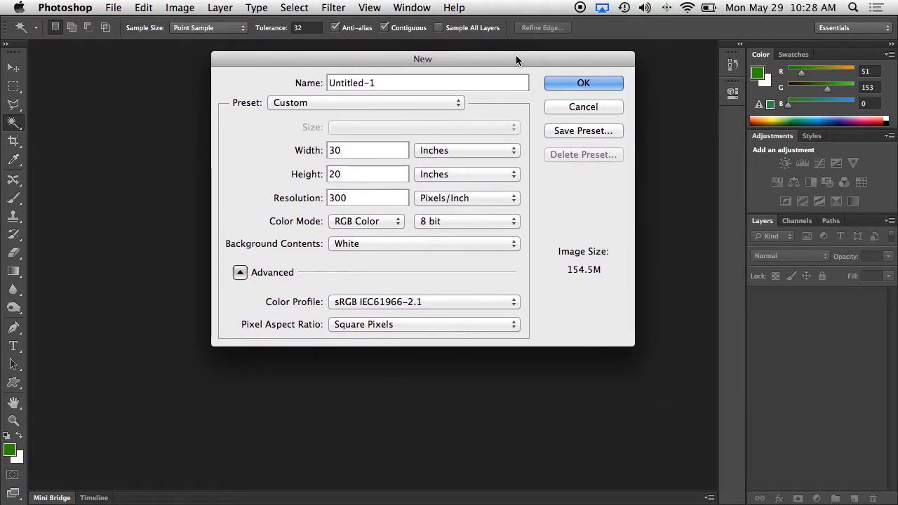
{"action": "left_click", "coordinate": [571, 85]}
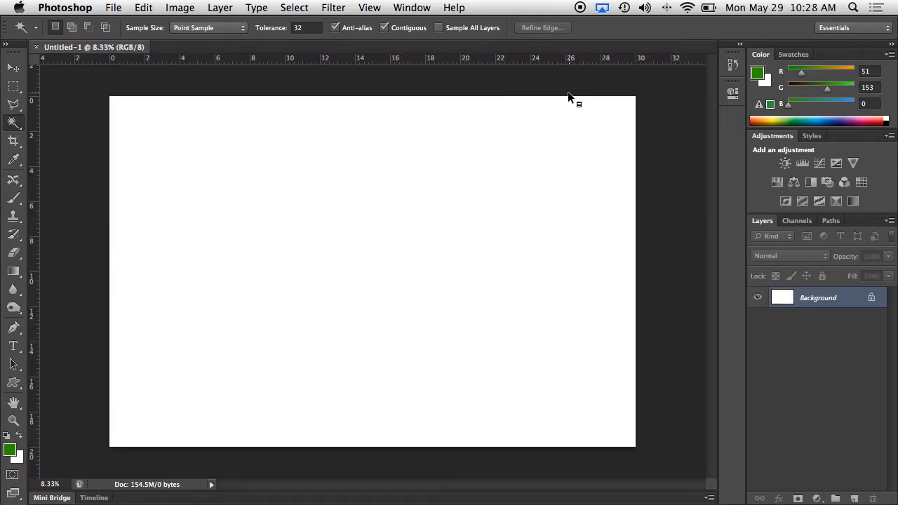
Step: Float the blank document in its own window and open DSC_9250.JPG from the Panorama 1 folder in a separate floating window
{"action": "left_click_drag", "start_coordinate": [101, 52], "coordinate": [120, 88]}
{"action": "key", "text": "super+Tab"}
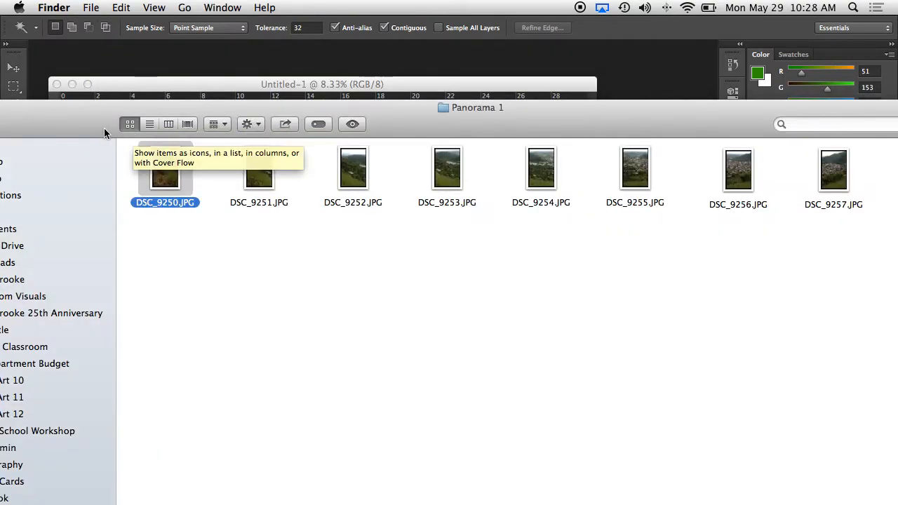
{"action": "left_click_drag", "start_coordinate": [113, 128], "coordinate": [521, 181]}
{"action": "left_click_drag", "start_coordinate": [319, 500], "coordinate": [311, 484]}
{"action": "left_click_drag", "start_coordinate": [277, 103], "coordinate": [301, 67]}
Step: Copy the full-size DSC_9250.JPG photo into the blank document with the Move tool and close the photo
{"action": "left_click", "coordinate": [15, 68]}
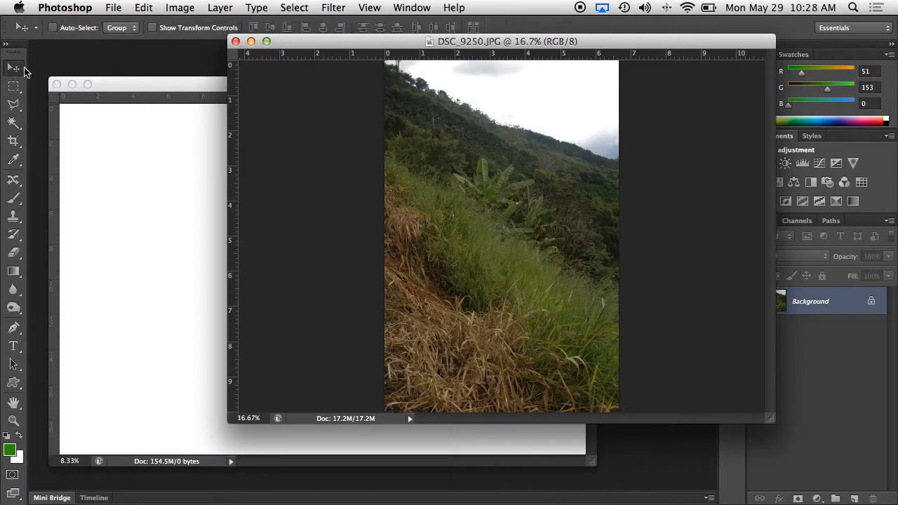
{"action": "left_click_drag", "start_coordinate": [507, 144], "coordinate": [179, 233]}
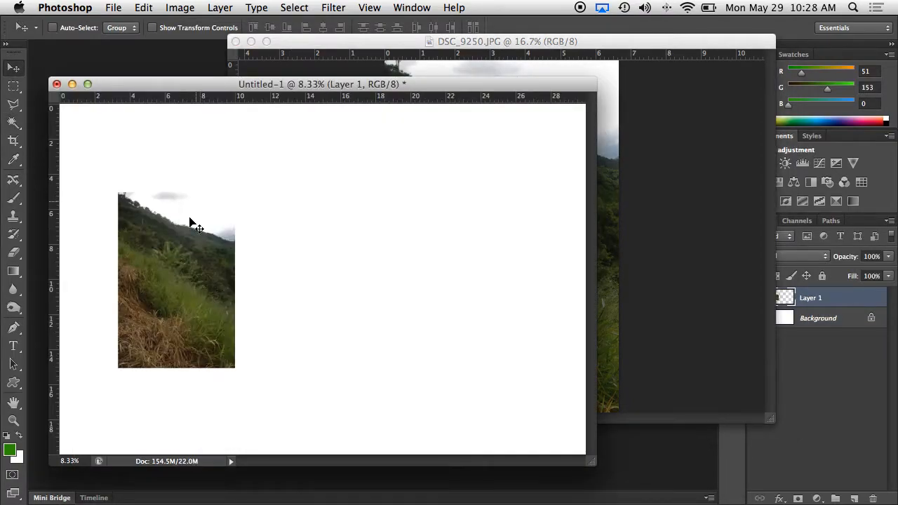
{"action": "left_click", "coordinate": [301, 38]}
{"action": "left_click", "coordinate": [236, 41]}
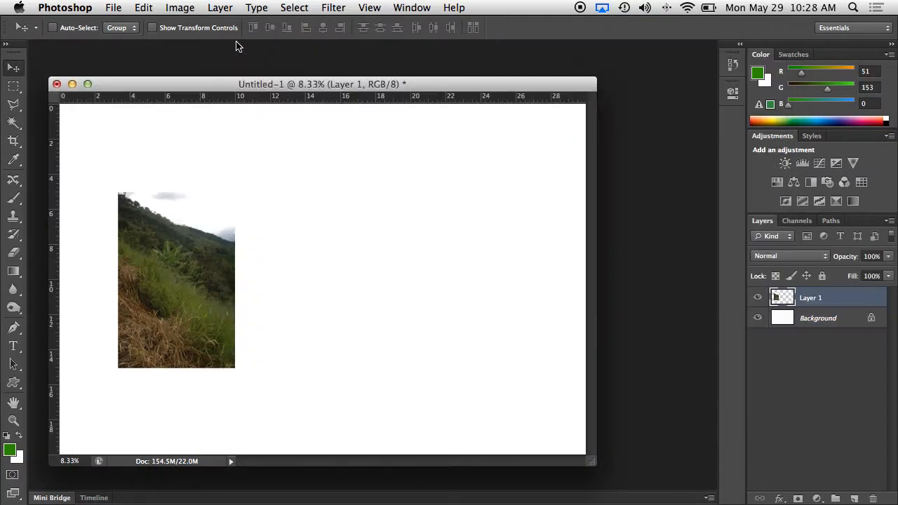
{"action": "left_click_drag", "start_coordinate": [236, 90], "coordinate": [239, 70]}
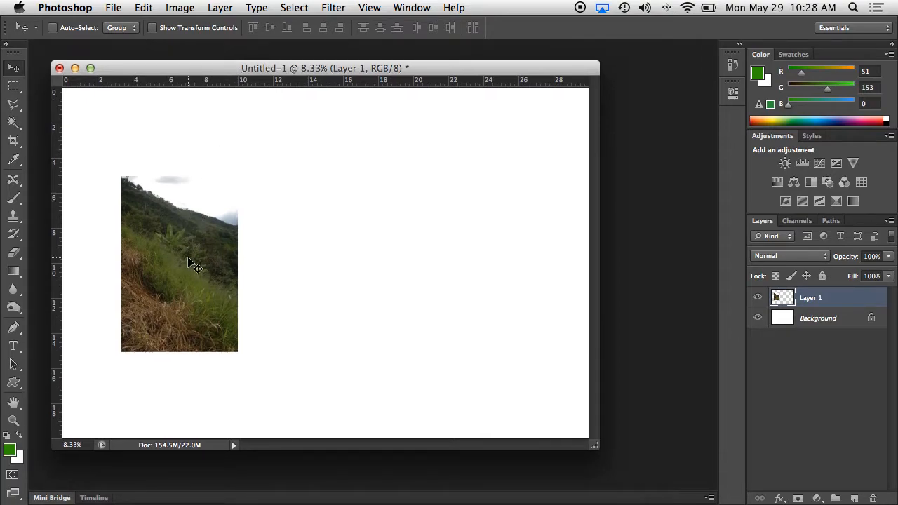
Step: Try the full-size photo at a different position on the canvas and delete its layer
{"action": "left_click", "coordinate": [758, 299]}
{"action": "left_click", "coordinate": [758, 298]}
{"action": "left_click_drag", "start_coordinate": [178, 299], "coordinate": [210, 292]}
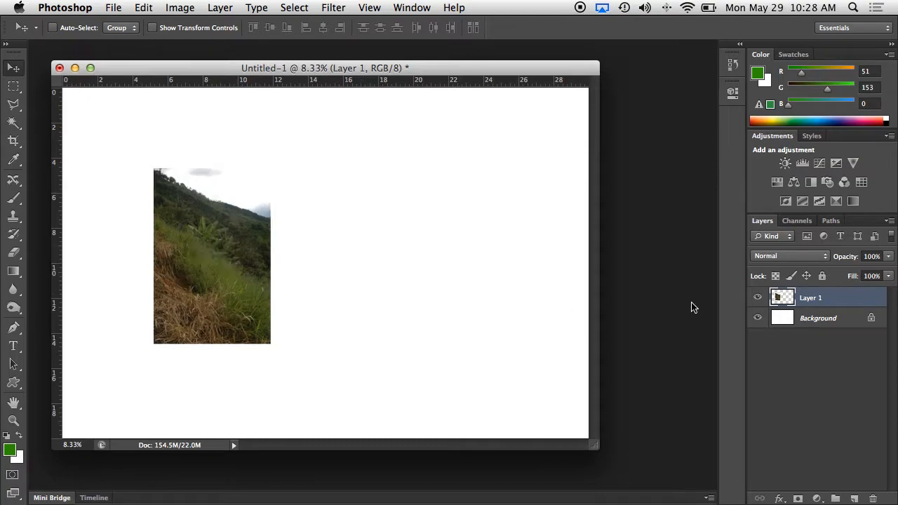
{"action": "left_click_drag", "start_coordinate": [784, 309], "coordinate": [873, 498]}
Step: Open DSC_9250.JPG from Finder in Photoshop again and resize the image to 50 percent width and height
{"action": "key", "text": "super+Tab"}
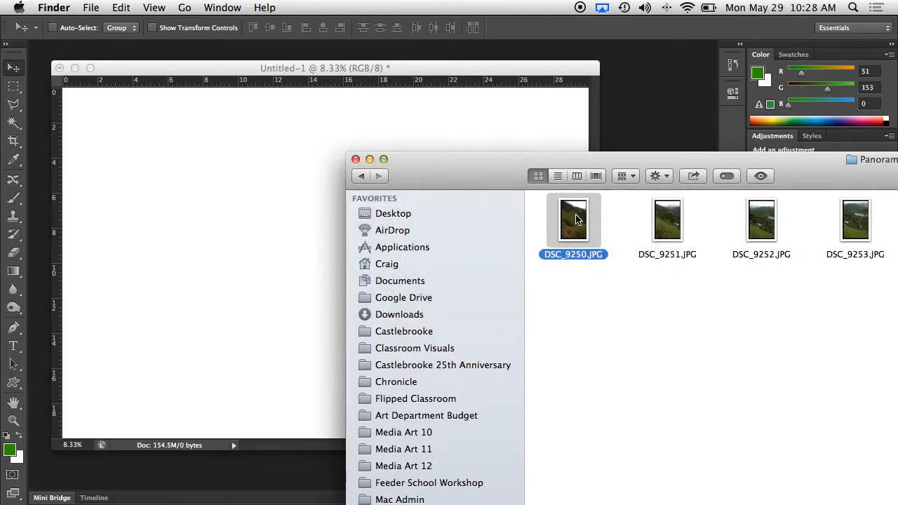
{"action": "left_click_drag", "start_coordinate": [572, 221], "coordinate": [257, 496]}
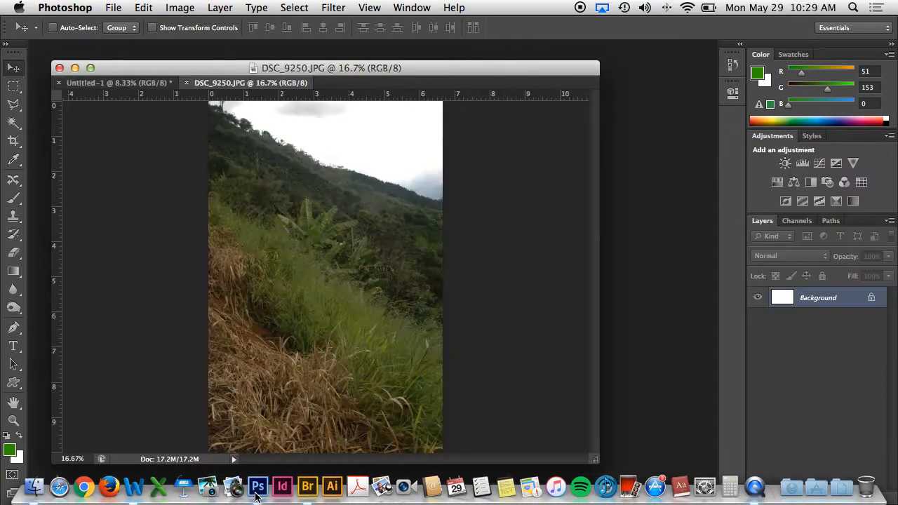
{"action": "left_click", "coordinate": [179, 7]}
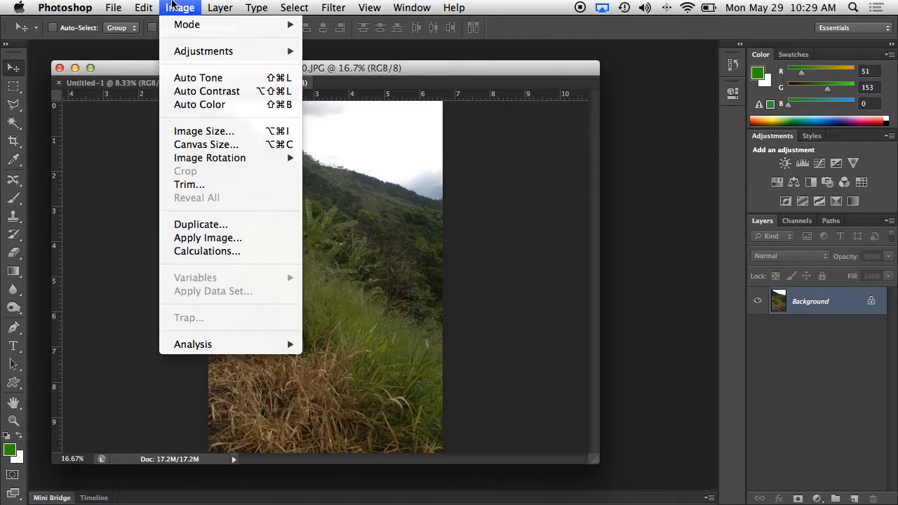
{"action": "left_click", "coordinate": [241, 132]}
{"action": "left_click_drag", "start_coordinate": [491, 142], "coordinate": [413, 90]}
{"action": "left_click", "coordinate": [414, 137]}
{"action": "left_click", "coordinate": [413, 124]}
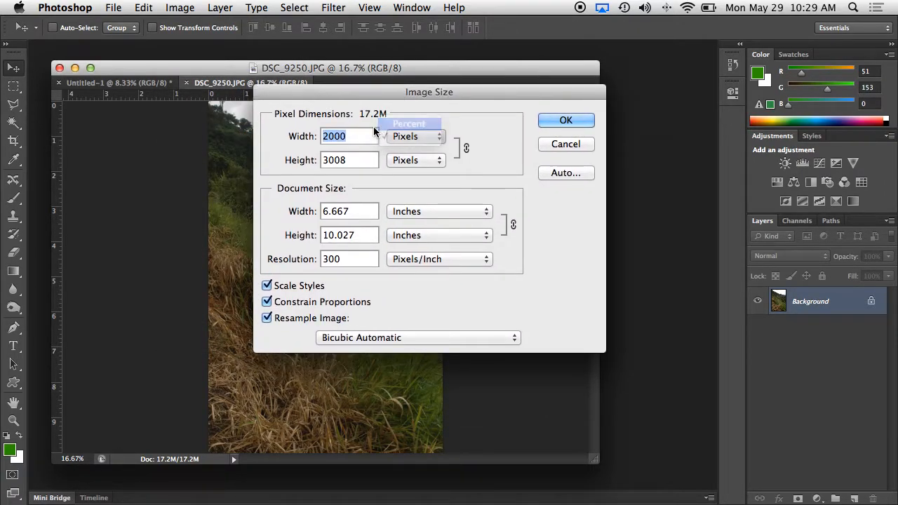
{"action": "type", "text": "50"}
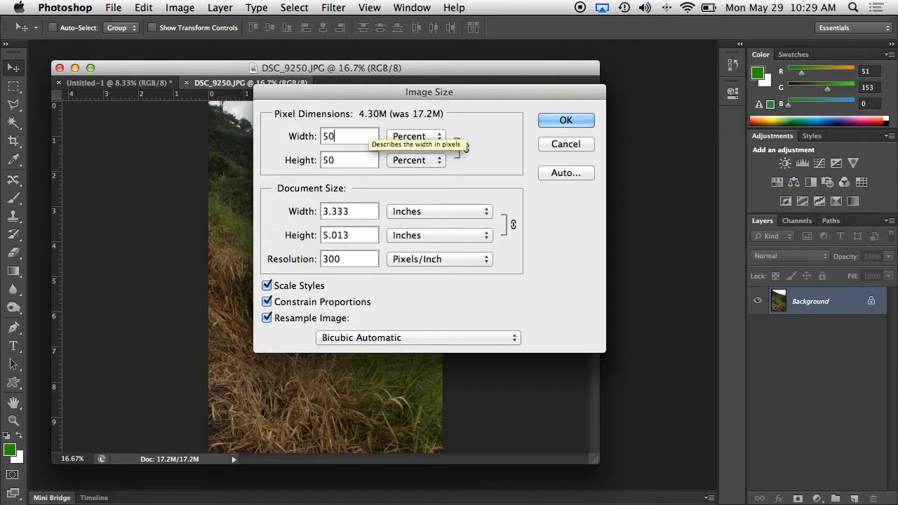
{"action": "left_click", "coordinate": [565, 120]}
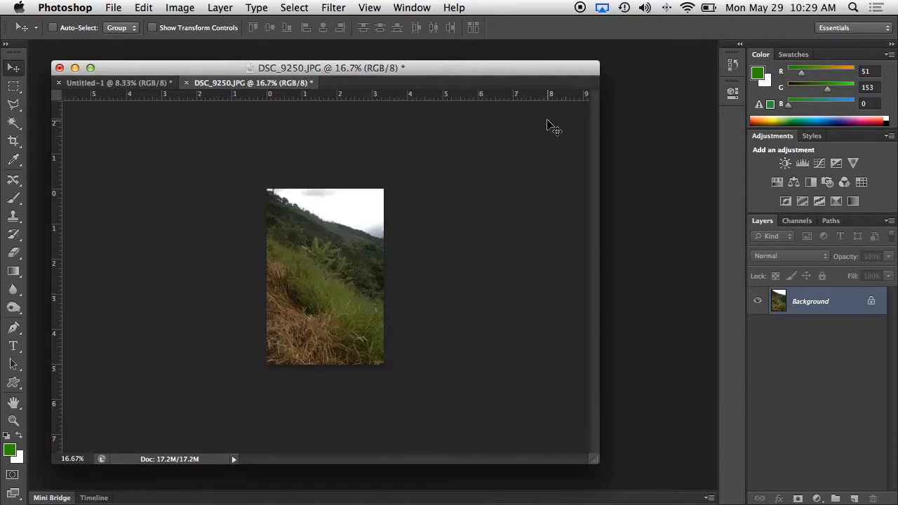
Step: Float the resized photo in its own window and copy it into the blank document
{"action": "left_click_drag", "start_coordinate": [228, 83], "coordinate": [305, 41]}
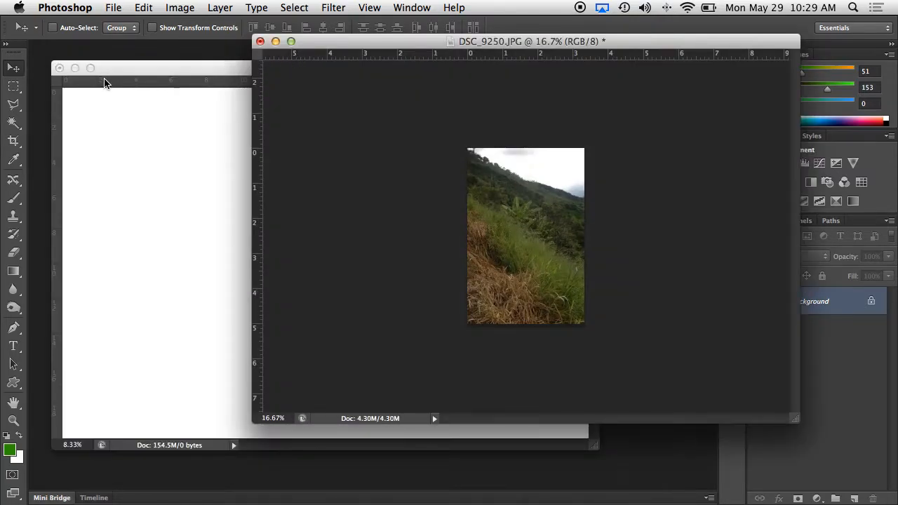
{"action": "left_click_drag", "start_coordinate": [502, 191], "coordinate": [149, 258]}
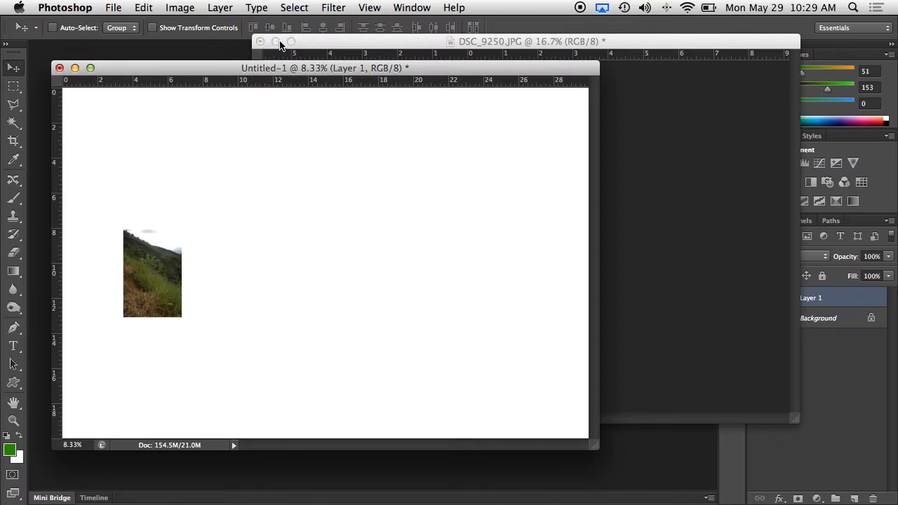
{"action": "left_click", "coordinate": [315, 40]}
{"action": "left_click", "coordinate": [109, 187]}
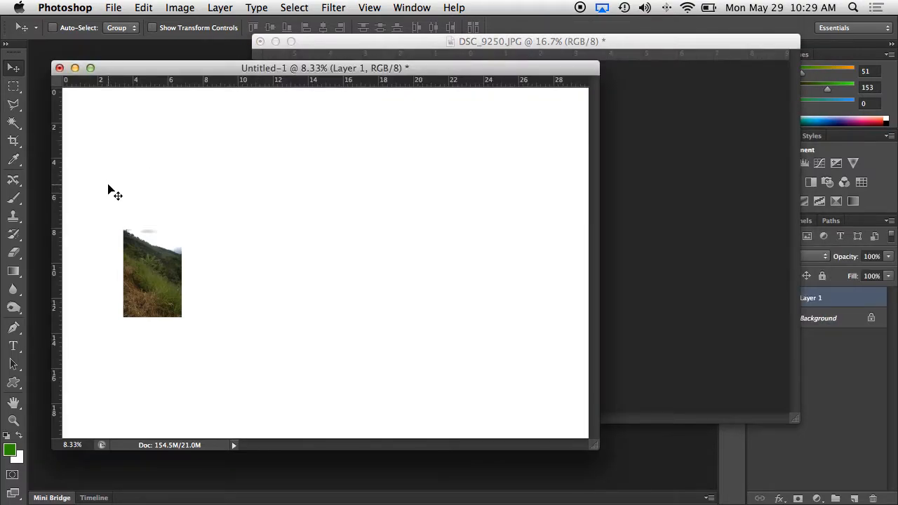
Step: Close DSC_9250.JPG without saving its changes and delete the photo layer from the 30 × 20 inch document
{"action": "left_click", "coordinate": [753, 187]}
{"action": "left_click", "coordinate": [261, 41]}
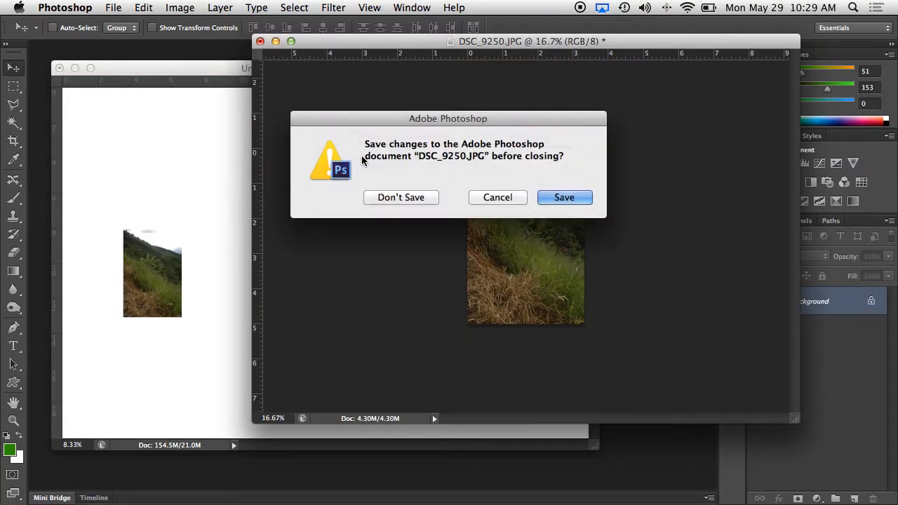
{"action": "left_click", "coordinate": [386, 198]}
{"action": "left_click_drag", "start_coordinate": [774, 298], "coordinate": [873, 496]}
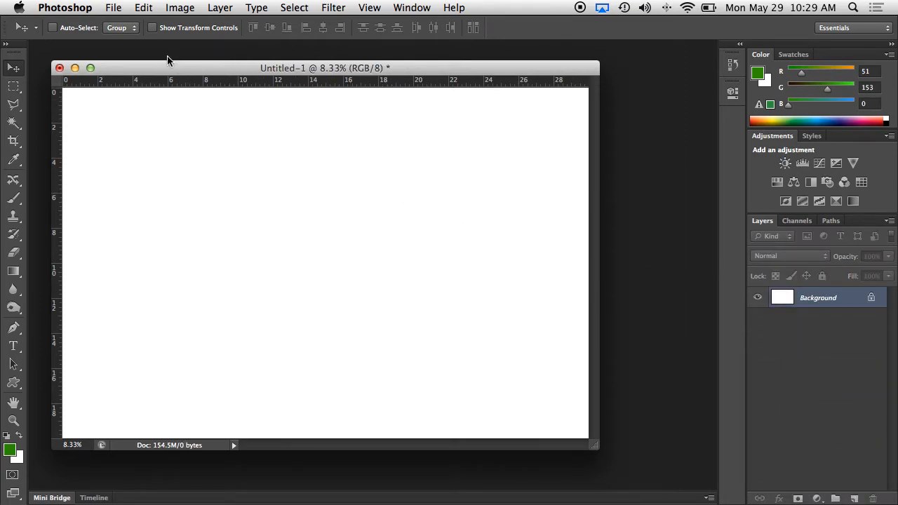
Step: Switch to Finder and go back to the Costa Rica Panoramas folder that contains the Panorama 1 folder
{"action": "key", "text": "super+Tab"}
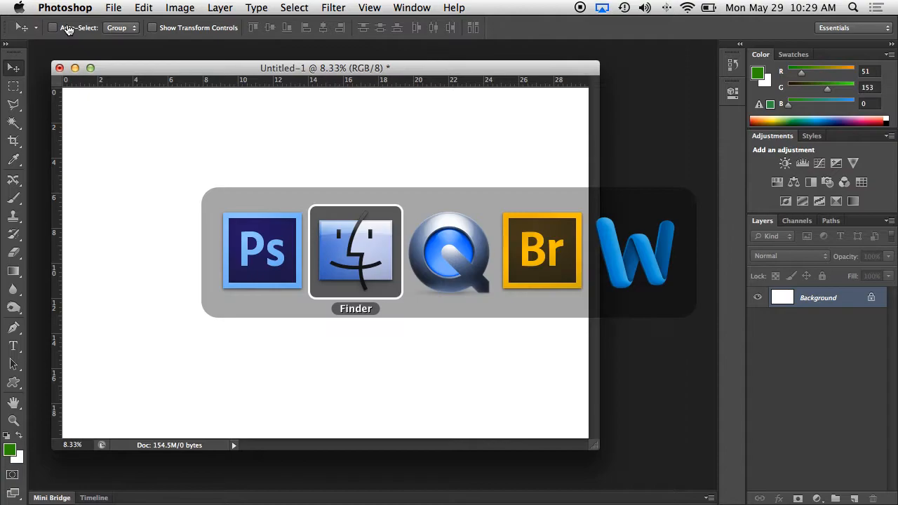
{"action": "left_click_drag", "start_coordinate": [472, 144], "coordinate": [176, 26]}
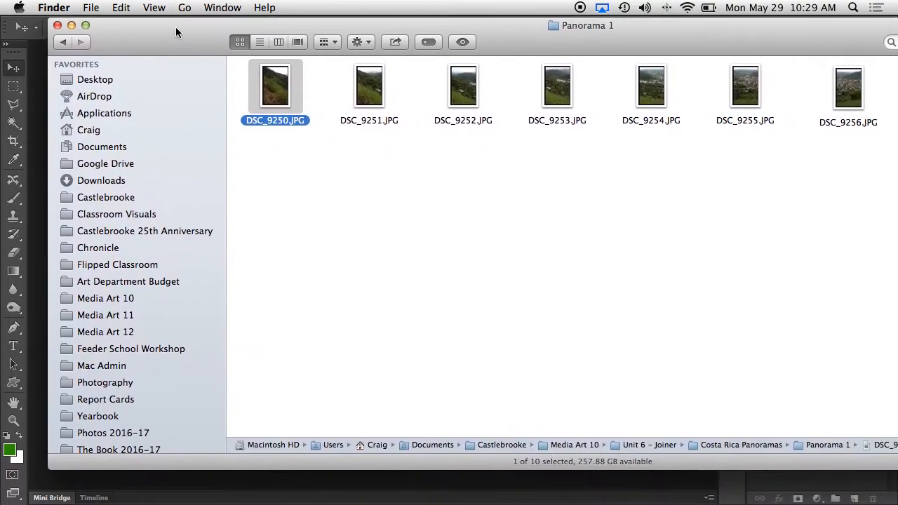
{"action": "left_click", "coordinate": [63, 41]}
{"action": "left_click_drag", "start_coordinate": [650, 43], "coordinate": [500, 42]}
{"action": "scroll", "coordinate": [540, 145], "scroll_direction": "down", "scroll_amount": 3}
{"action": "scroll", "coordinate": [693, 224], "scroll_direction": "right", "scroll_amount": 6}
{"action": "left_click", "coordinate": [478, 282]}
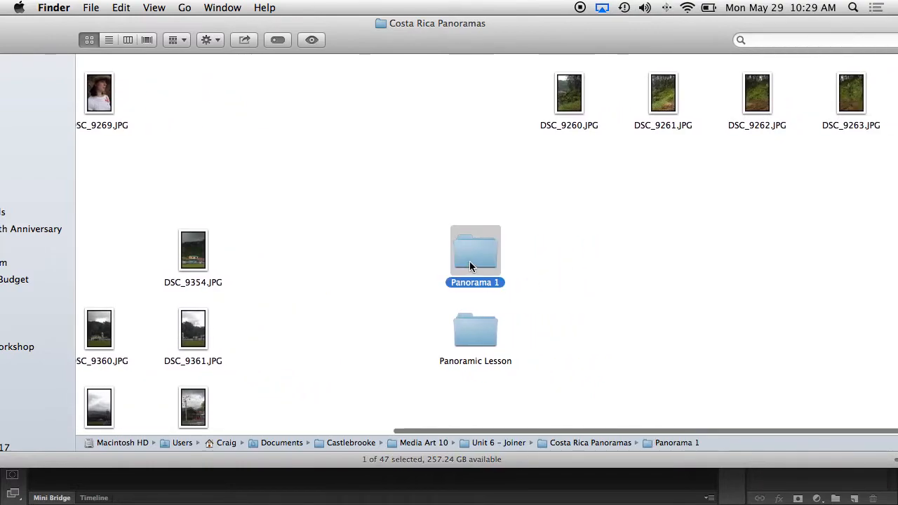
{"action": "double_click", "coordinate": [463, 252]}
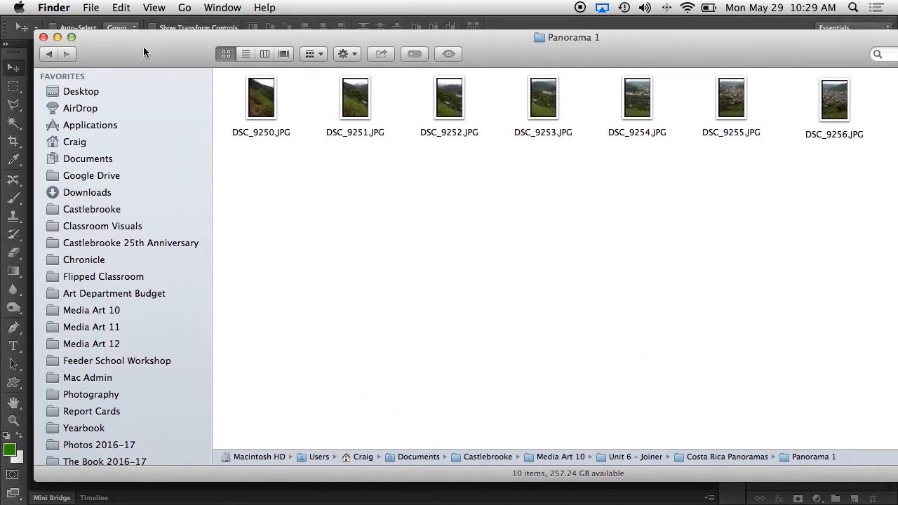
{"action": "left_click", "coordinate": [49, 52]}
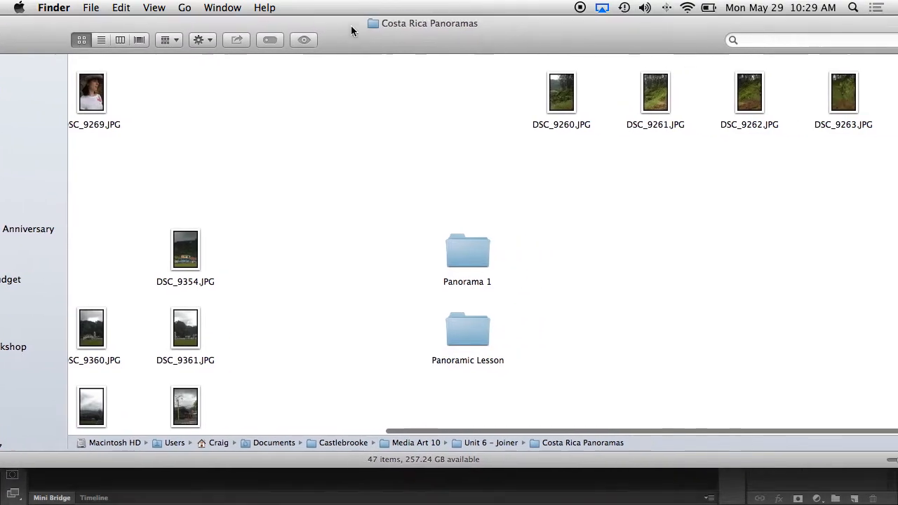
{"action": "left_click_drag", "start_coordinate": [351, 26], "coordinate": [254, 25]}
Step: Duplicate the Panorama 1 folder and rename the copy Panorama 2
{"action": "left_click", "coordinate": [375, 258]}
{"action": "right_click", "coordinate": [382, 259]}
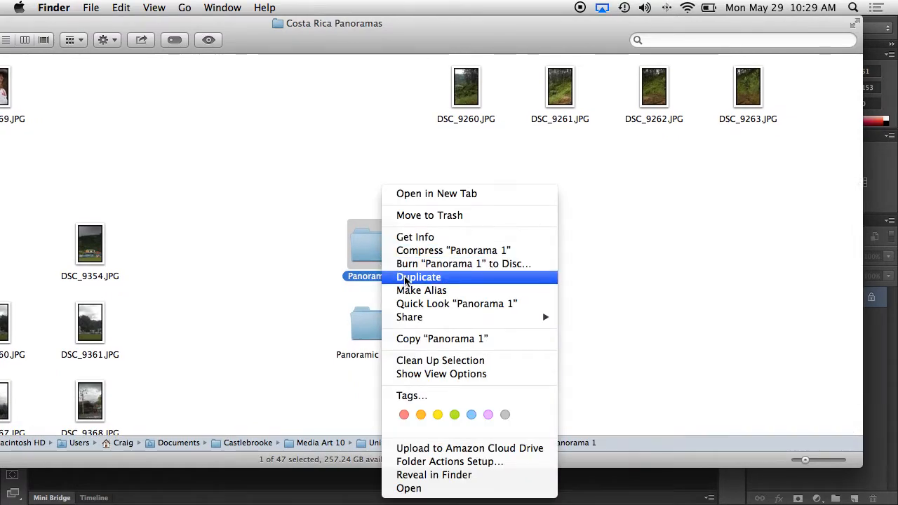
{"action": "left_click", "coordinate": [405, 279]}
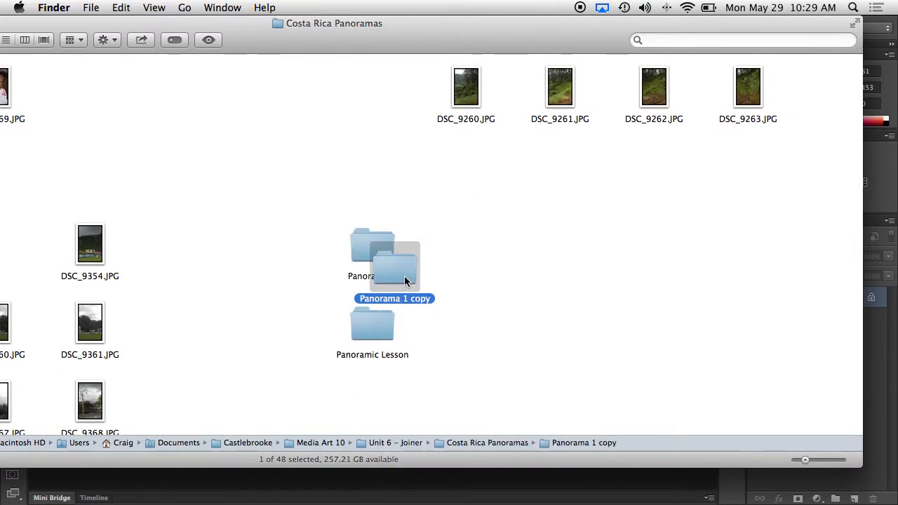
{"action": "left_click_drag", "start_coordinate": [406, 271], "coordinate": [538, 275]}
{"action": "left_click", "coordinate": [471, 278]}
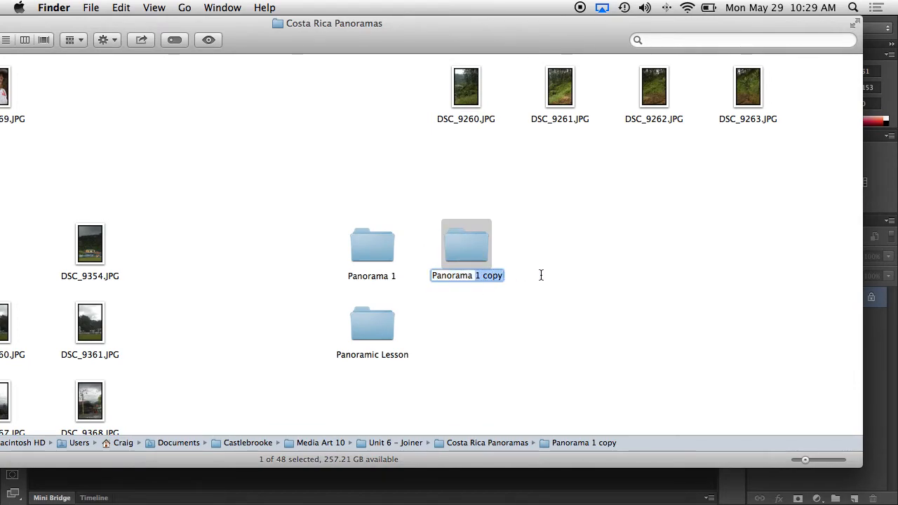
{"action": "type", "text": "2"}
{"action": "key", "text": "Return"}
Step: Open the Panorama 2 folder and move its Finder window lower, clear of most of the Photoshop document
{"action": "double_click", "coordinate": [441, 242]}
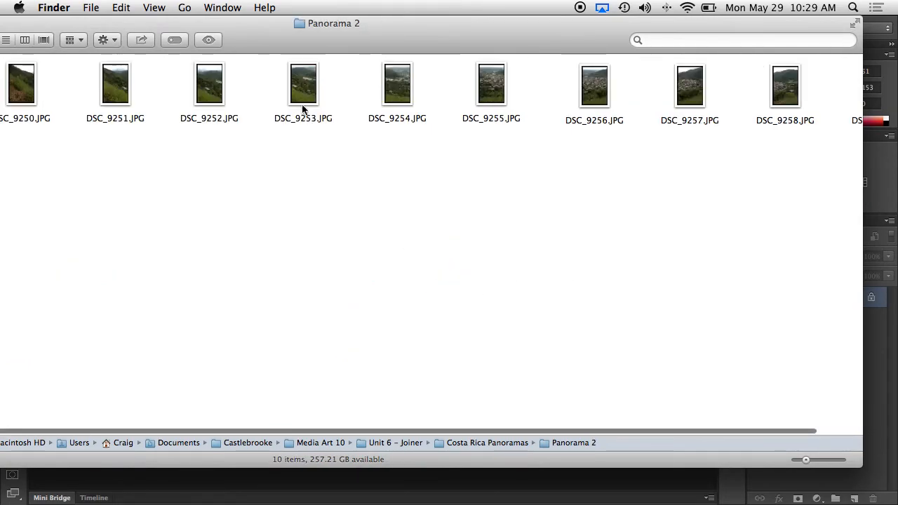
{"action": "left_click_drag", "start_coordinate": [287, 35], "coordinate": [600, 255]}
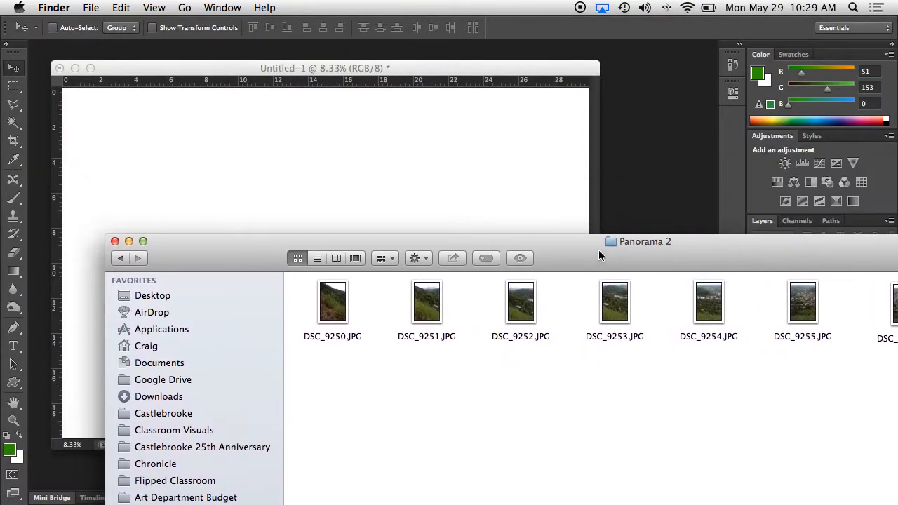
{"action": "left_click", "coordinate": [630, 188]}
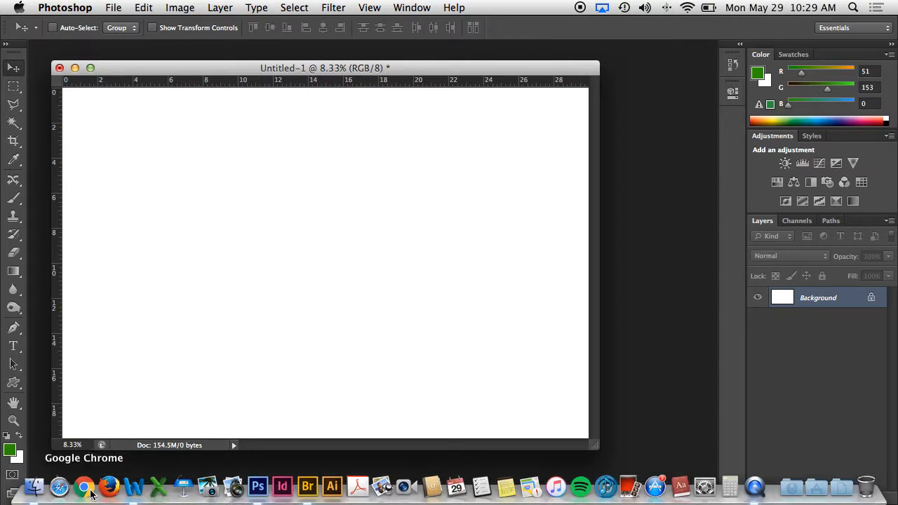
{"action": "left_click", "coordinate": [28, 491]}
Step: Duplicate DSC_9250.JPG in the Panorama 2 folder and rename the copy "test for shink"
{"action": "mouse_move", "coordinate": [330, 314]}
{"action": "left_mouse_down"}
{"action": "mouse_move", "coordinate": [271, 488]}
{"action": "mouse_move", "coordinate": [339, 333]}
{"action": "mouse_move", "coordinate": [335, 312]}
{"action": "left_mouse_up"}
{"action": "right_click", "coordinate": [334, 311]}
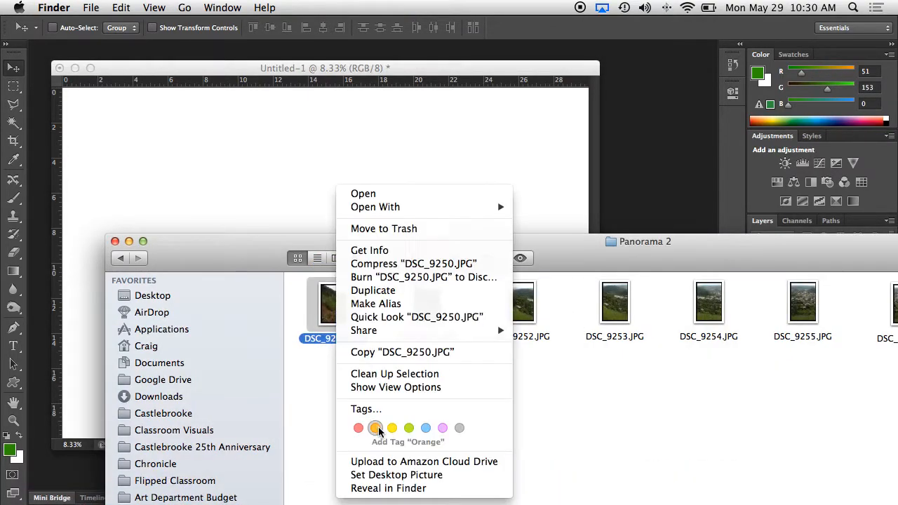
{"action": "left_click", "coordinate": [378, 286]}
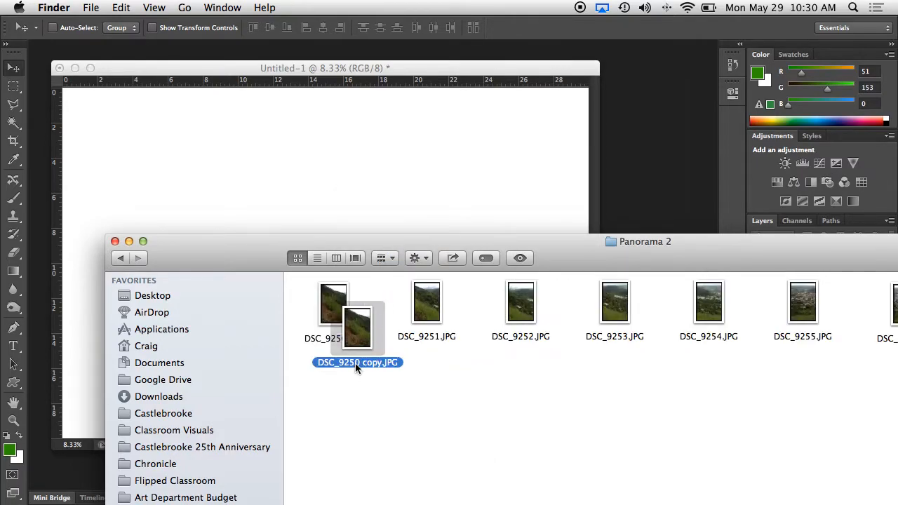
{"action": "key", "text": "Return"}
{"action": "type", "text": "test for "}
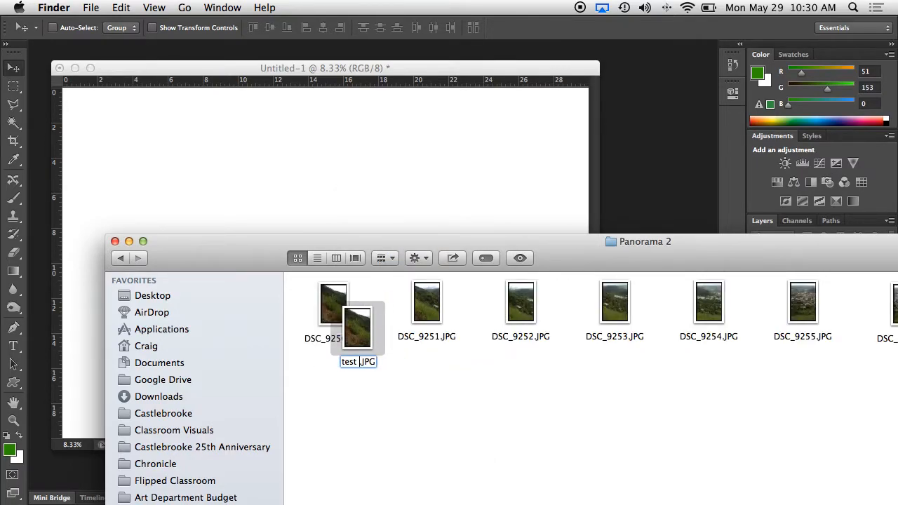
{"action": "type", "text": "shink"}
{"action": "key", "text": "Return"}
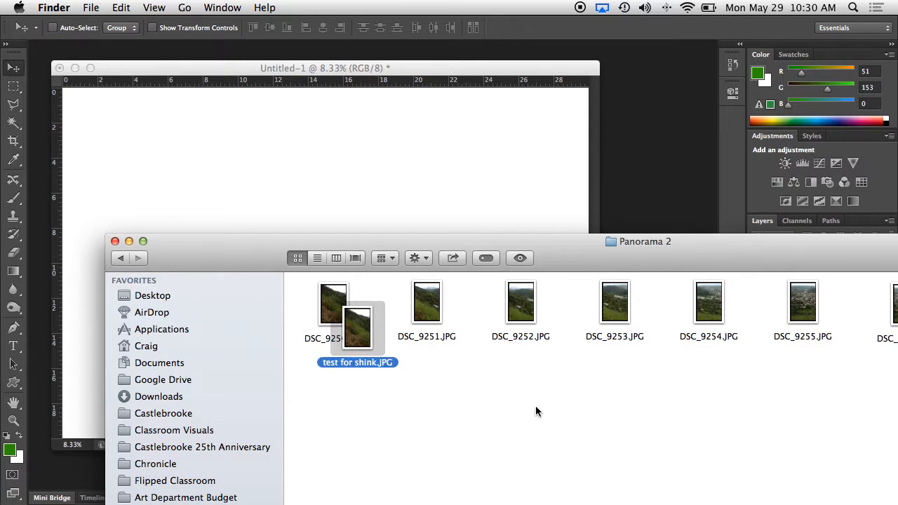
Step: Open test for shink.JPG in Photoshop and display the available Actions
{"action": "left_click_drag", "start_coordinate": [357, 327], "coordinate": [257, 488]}
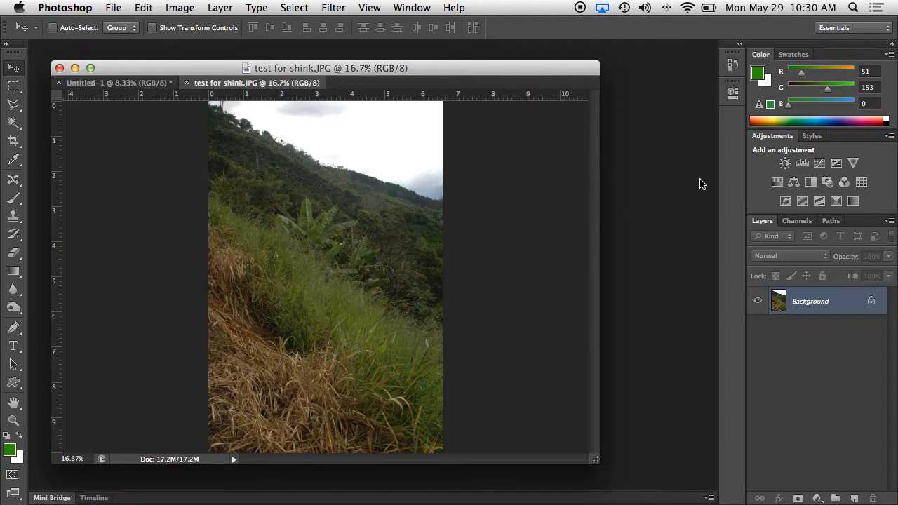
{"action": "left_click", "coordinate": [395, 6]}
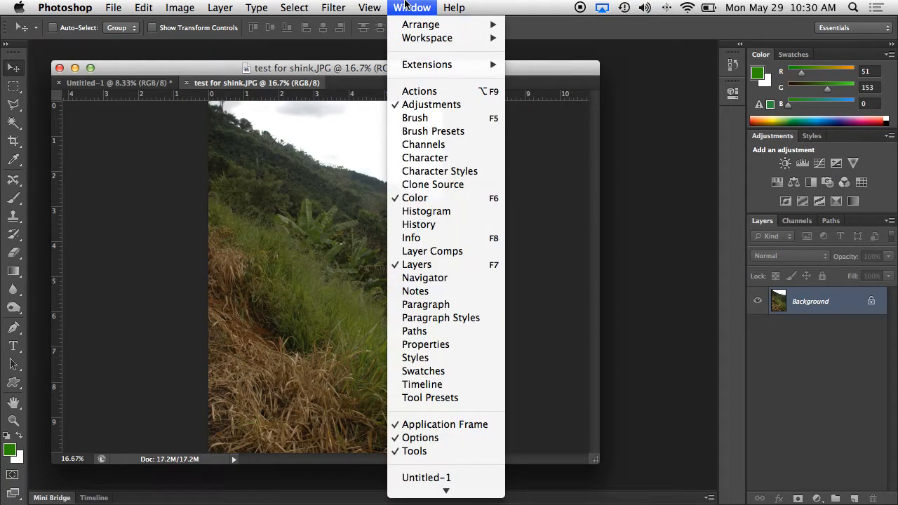
{"action": "left_click", "coordinate": [472, 93]}
{"action": "left_click_drag", "start_coordinate": [714, 133], "coordinate": [714, 453]}
{"action": "scroll", "coordinate": [713, 133], "scroll_direction": "down", "scroll_amount": 10}
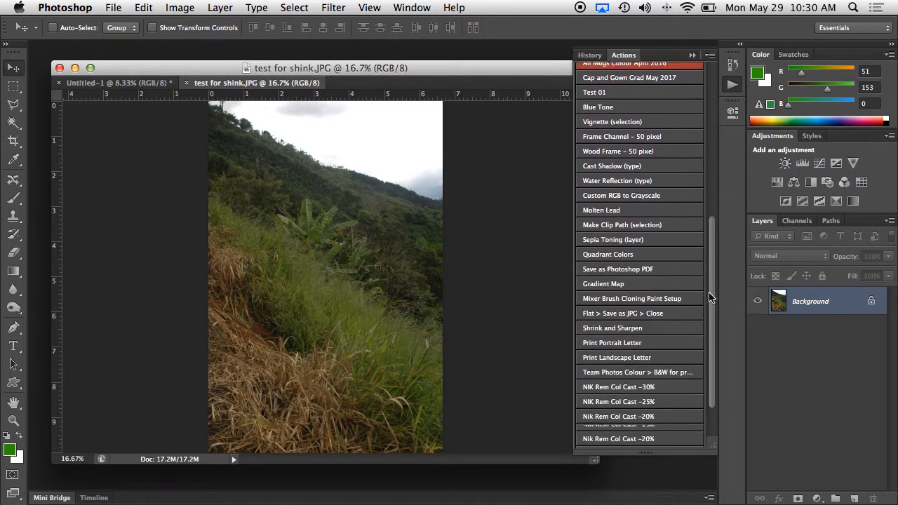
{"action": "scroll", "coordinate": [715, 164], "scroll_direction": "up", "scroll_amount": 6}
{"action": "scroll", "coordinate": [715, 164], "scroll_direction": "up", "scroll_amount": 5}
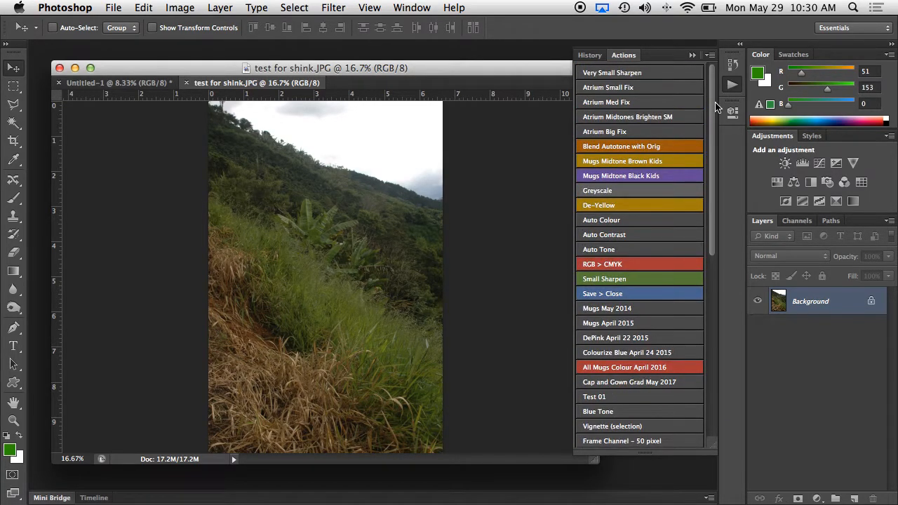
Step: Turn off Button Mode for the Actions and collapse the Yearbook action set
{"action": "left_click", "coordinate": [710, 55]}
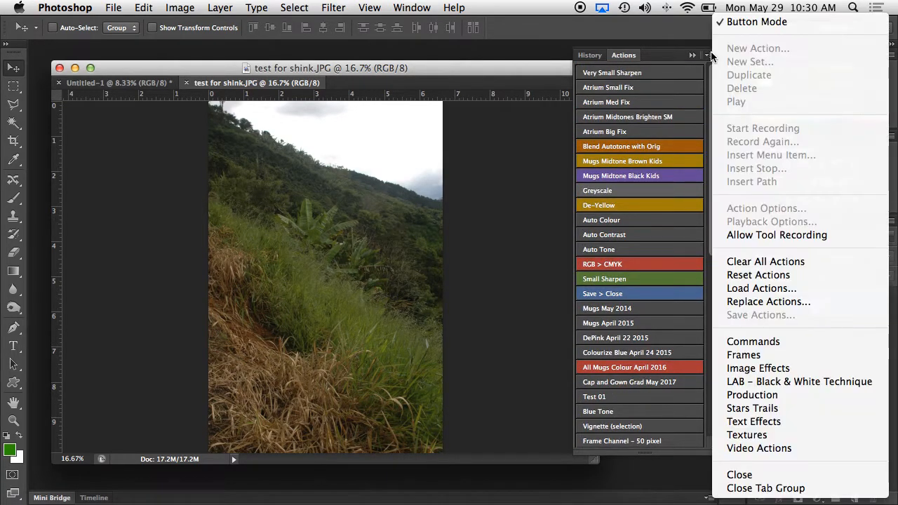
{"action": "left_click", "coordinate": [742, 23]}
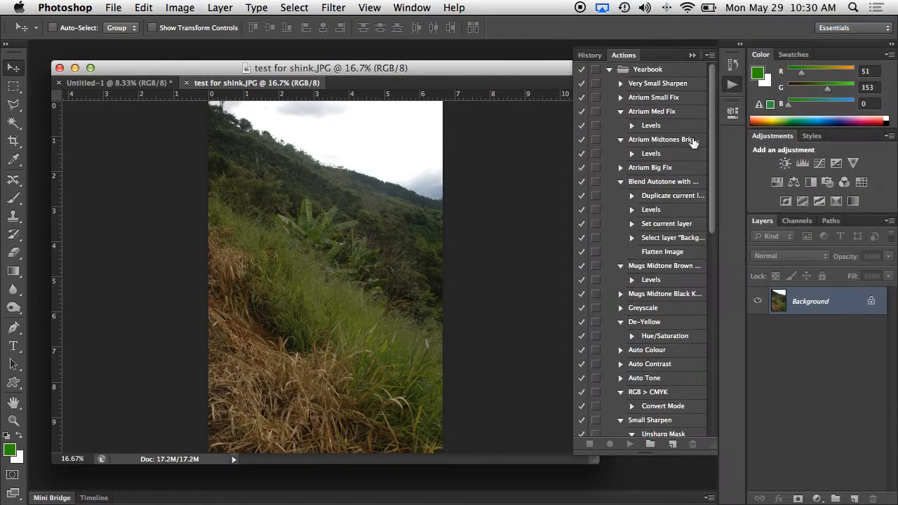
{"action": "left_click", "coordinate": [609, 69]}
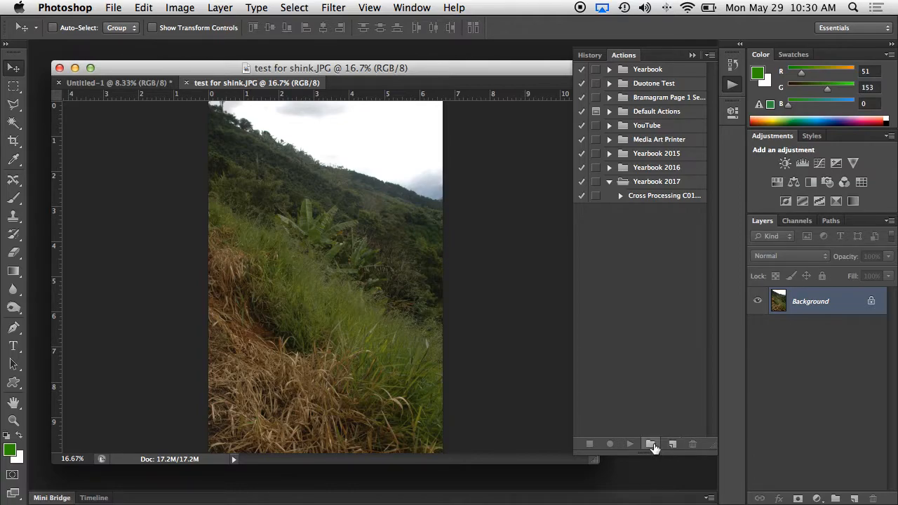
Step: Create a new action set named Media Art
{"action": "left_click", "coordinate": [650, 445]}
{"action": "left_click_drag", "start_coordinate": [696, 434], "coordinate": [432, 276]}
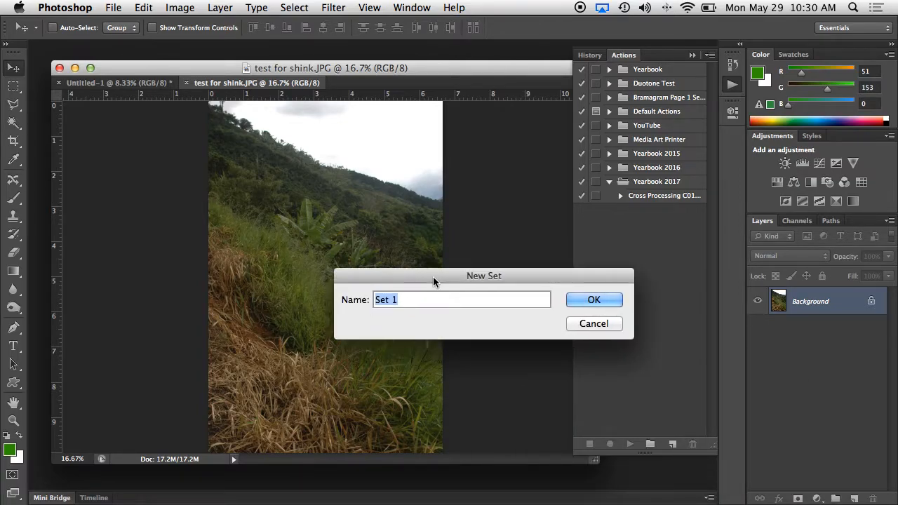
{"action": "type", "text": "Media Art"}
{"action": "left_click", "coordinate": [593, 300]}
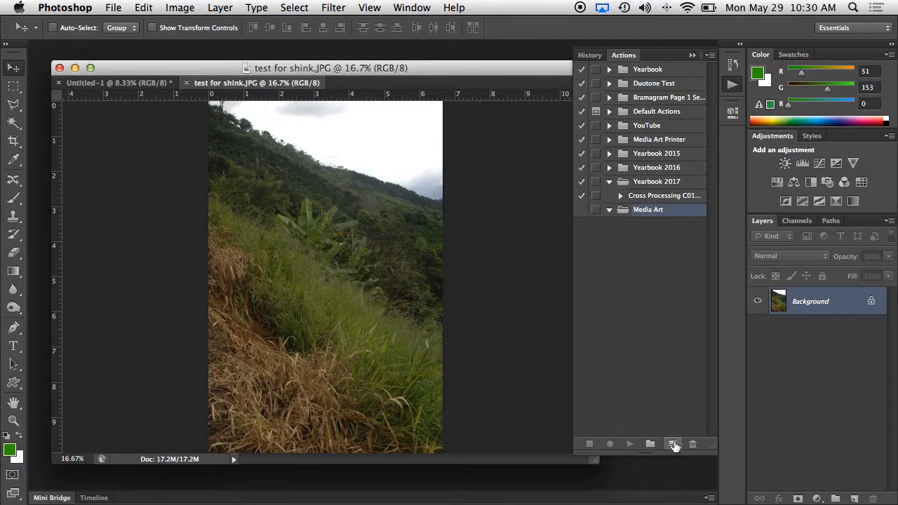
Step: Create a new action named "Shink by 50% Joiner" in the Media Art set and start recording it
{"action": "left_click", "coordinate": [673, 445]}
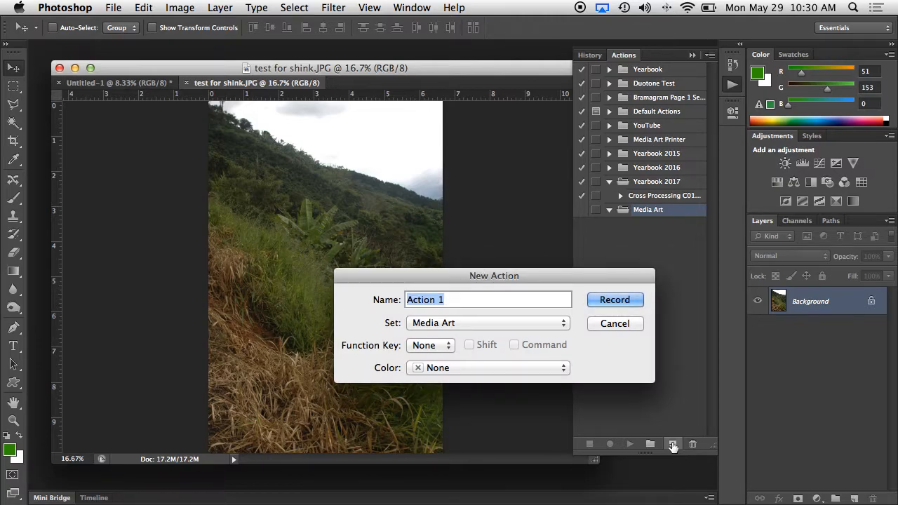
{"action": "type", "text": "Shink "}
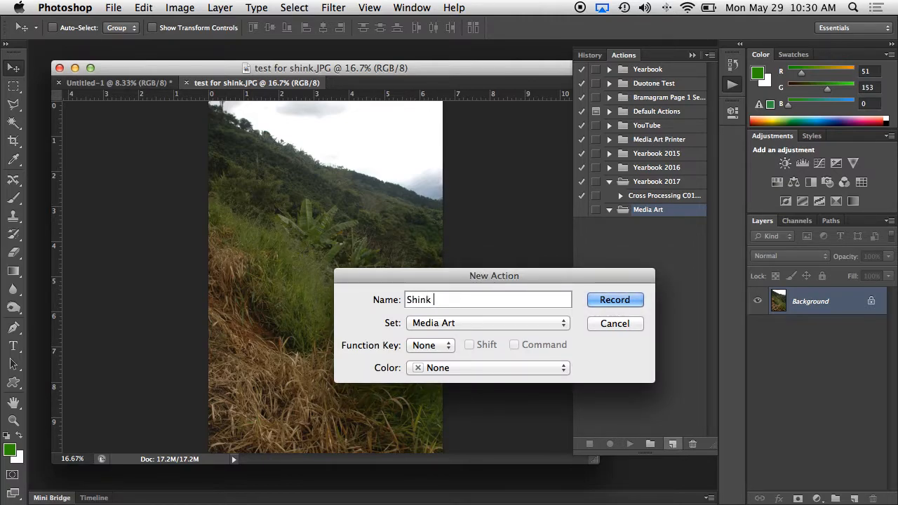
{"action": "type", "text": "by 50% Joiner"}
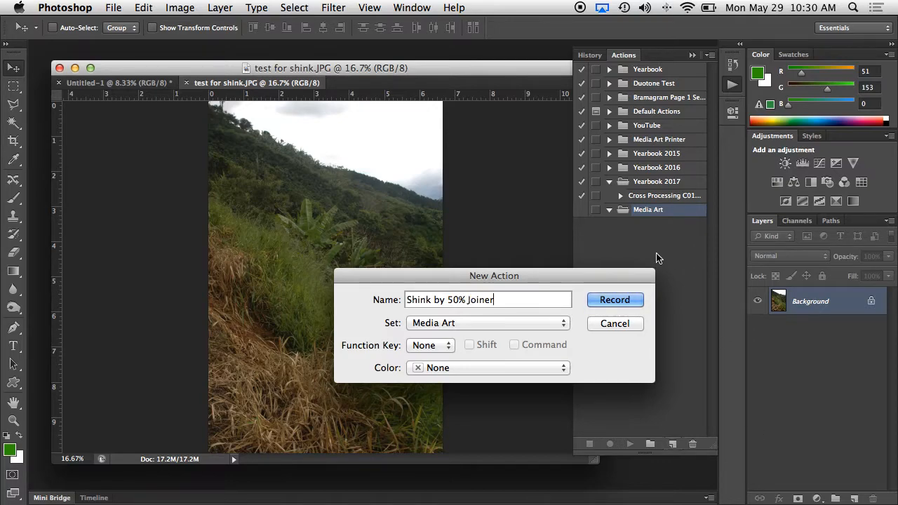
{"action": "left_click", "coordinate": [614, 300]}
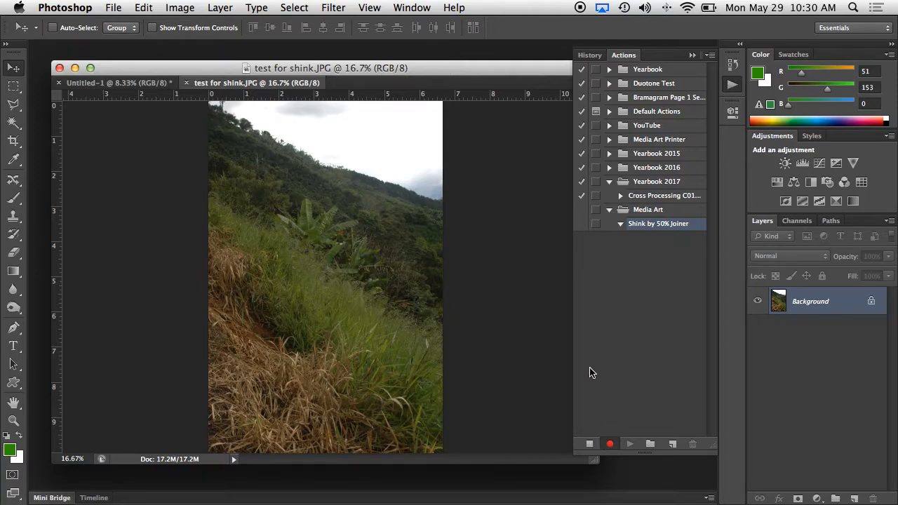
Step: Resize the test photo to 50 percent width and height as the first recorded command of the action
{"action": "left_click", "coordinate": [180, 7]}
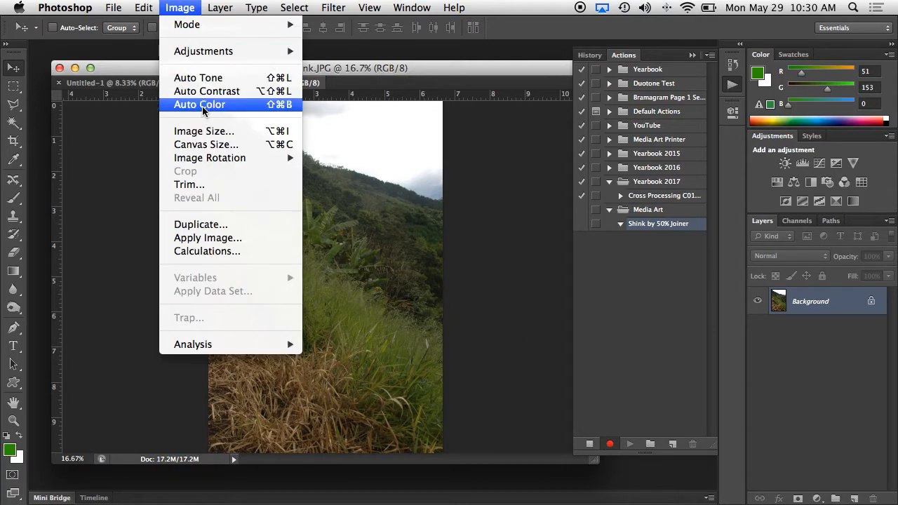
{"action": "left_click", "coordinate": [205, 130]}
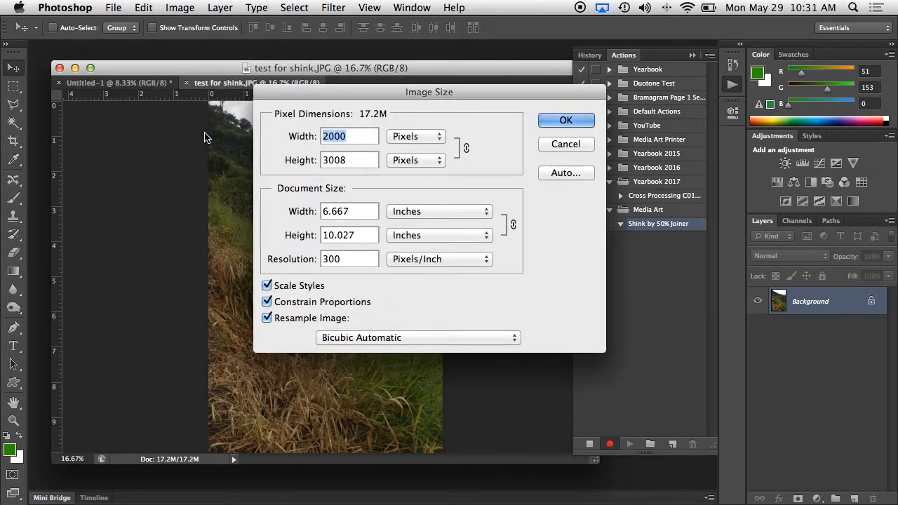
{"action": "left_click", "coordinate": [397, 138]}
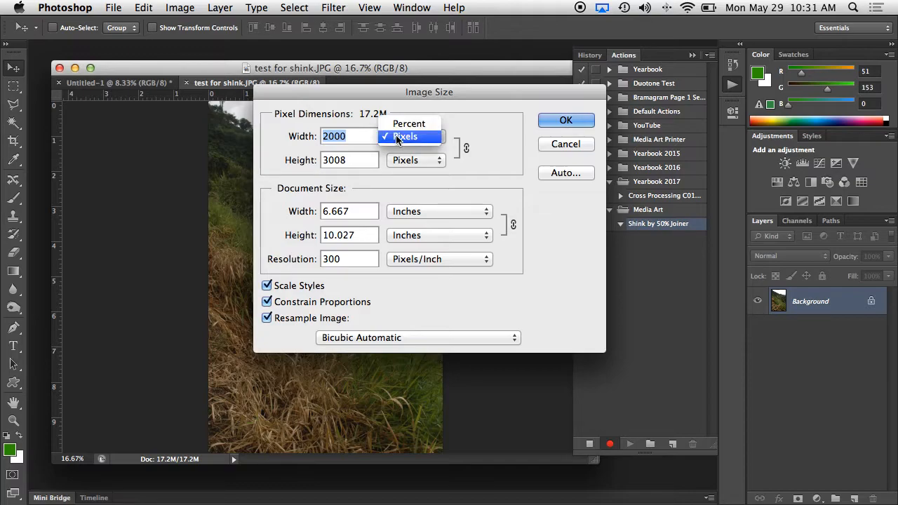
{"action": "left_click", "coordinate": [406, 124]}
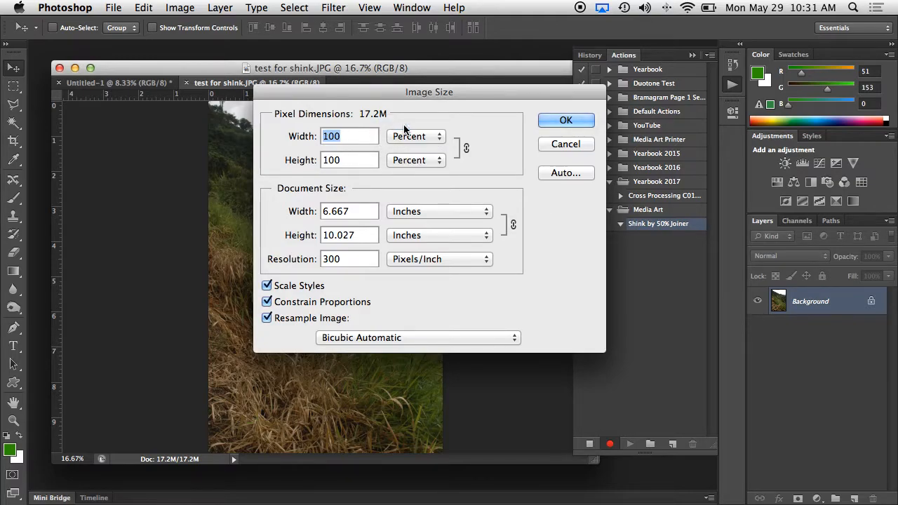
{"action": "type", "text": "50"}
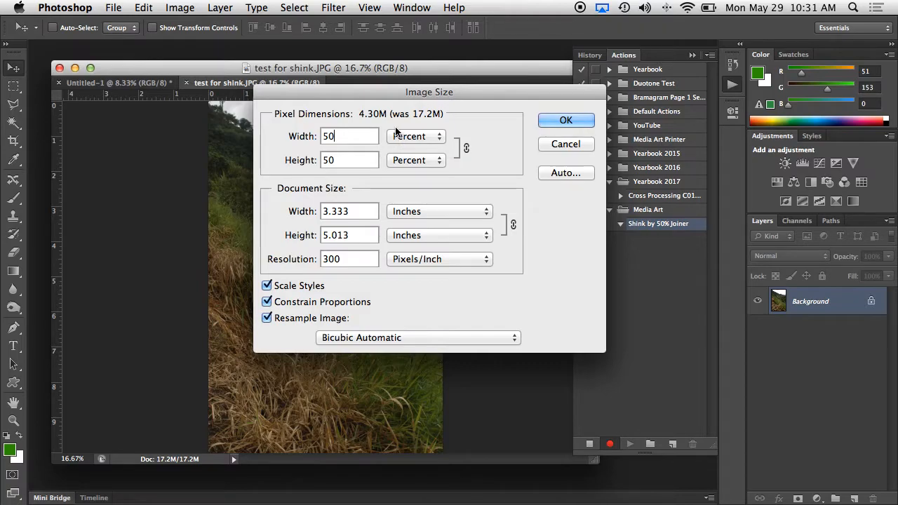
{"action": "left_click", "coordinate": [567, 121]}
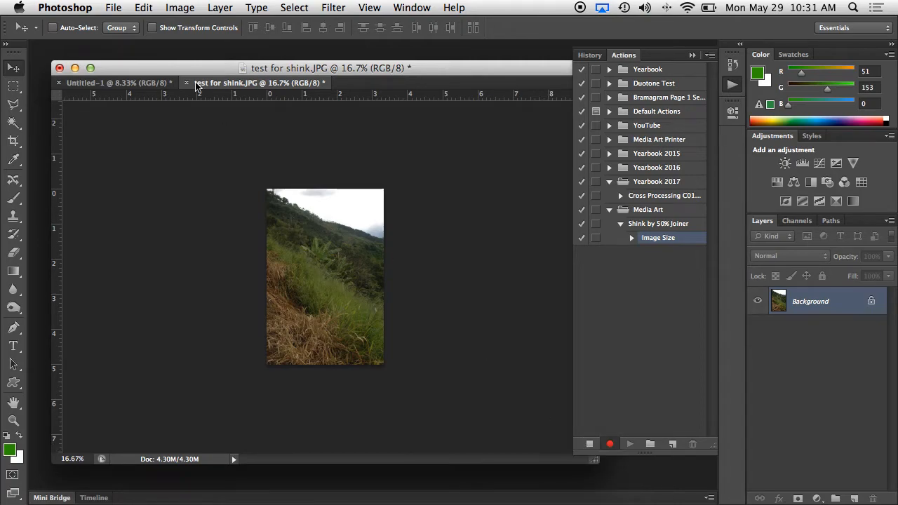
Step: Finish recording the action by saving the test photo as a Maximum quality 12 JPEG and closing it
{"action": "left_click", "coordinate": [115, 7]}
{"action": "left_click", "coordinate": [125, 157]}
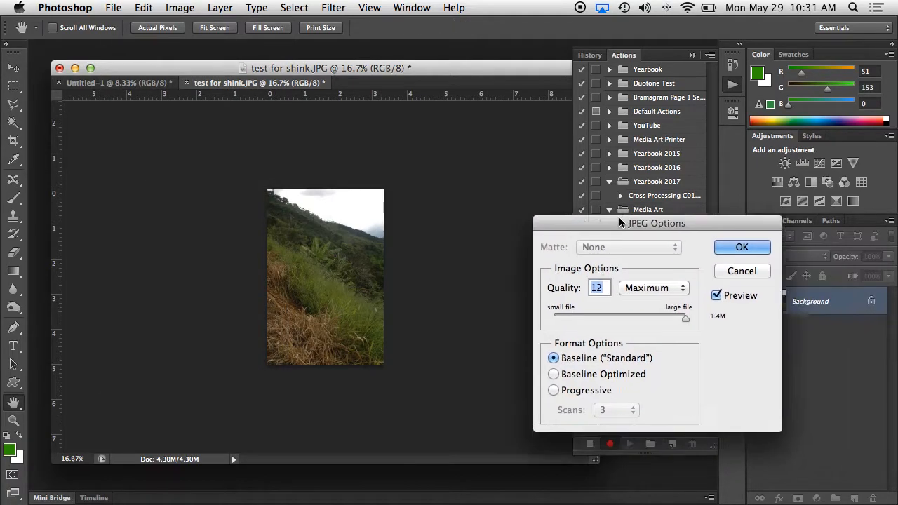
{"action": "left_click", "coordinate": [570, 211]}
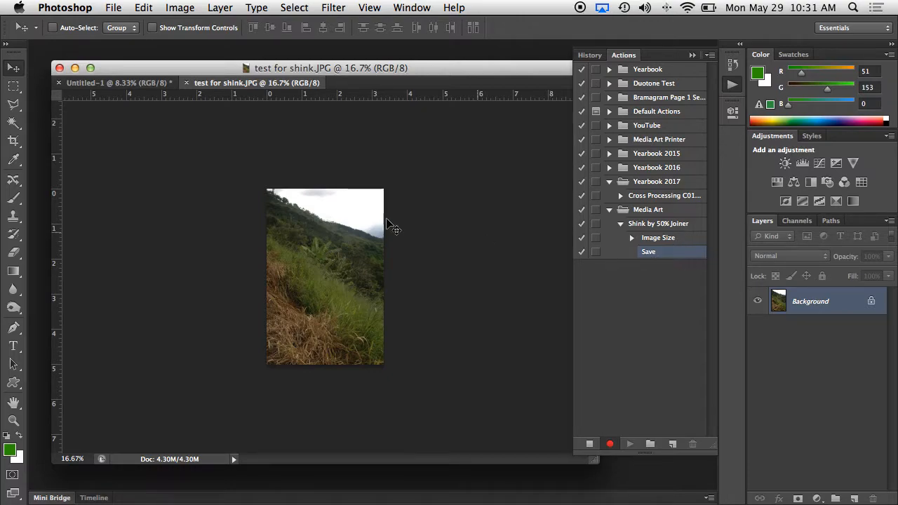
{"action": "left_click", "coordinate": [187, 84]}
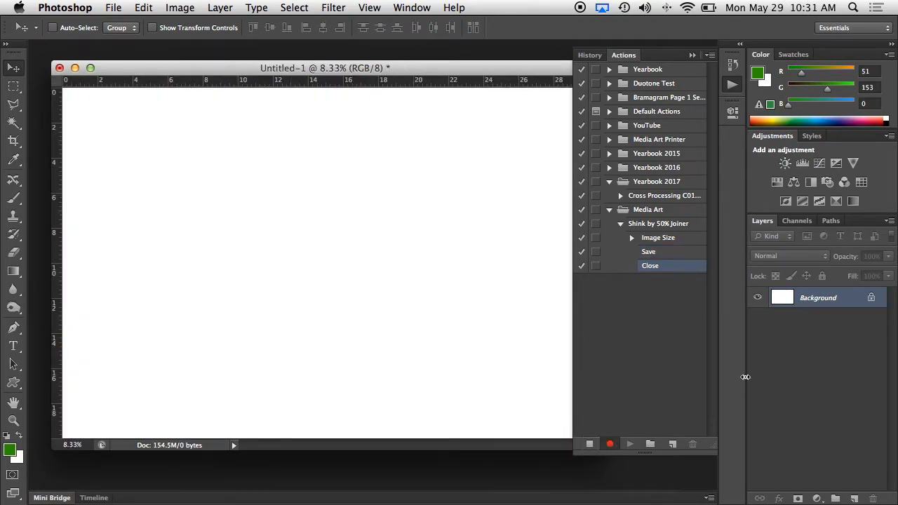
{"action": "left_click", "coordinate": [591, 445]}
Step: Open DSC_9250.JPG from the Panorama 2 folder in Photoshop and play the Shink by 50% Joiner action on it
{"action": "left_click", "coordinate": [30, 491]}
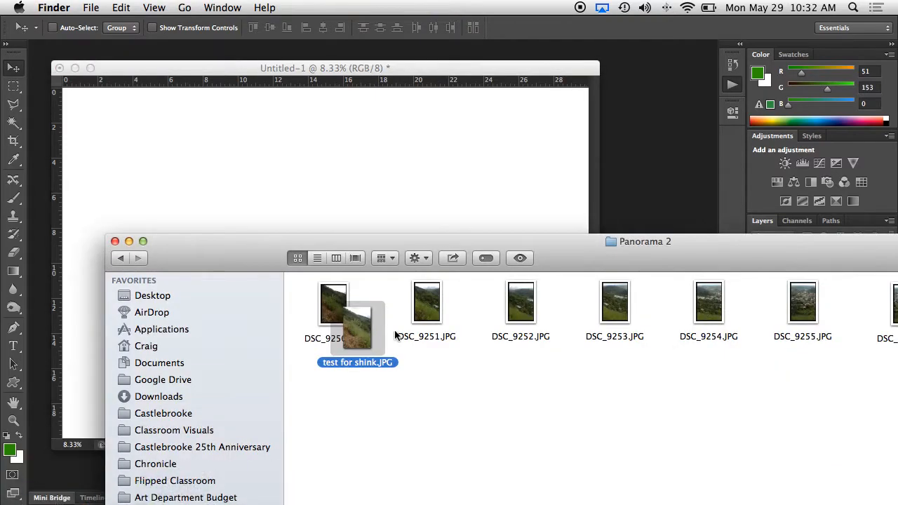
{"action": "left_click_drag", "start_coordinate": [333, 298], "coordinate": [254, 492]}
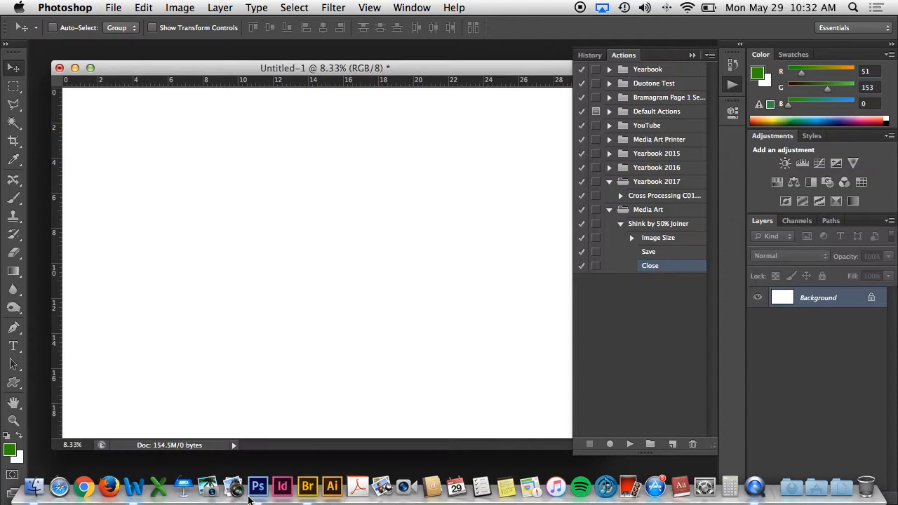
{"action": "left_click", "coordinate": [672, 211]}
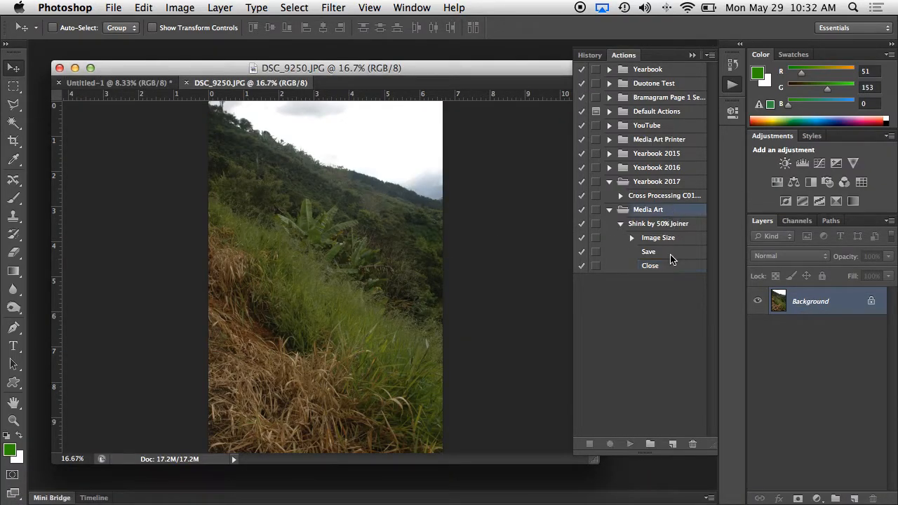
{"action": "left_click", "coordinate": [670, 223]}
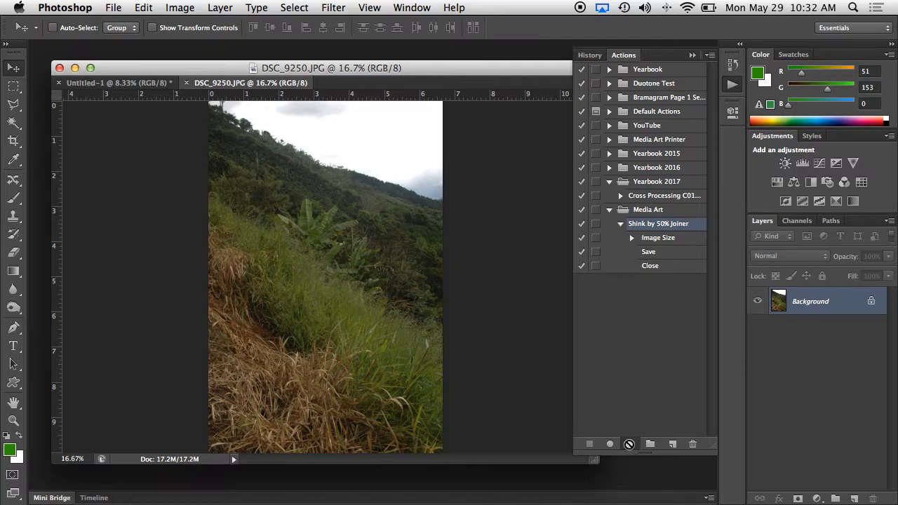
{"action": "left_click", "coordinate": [630, 444]}
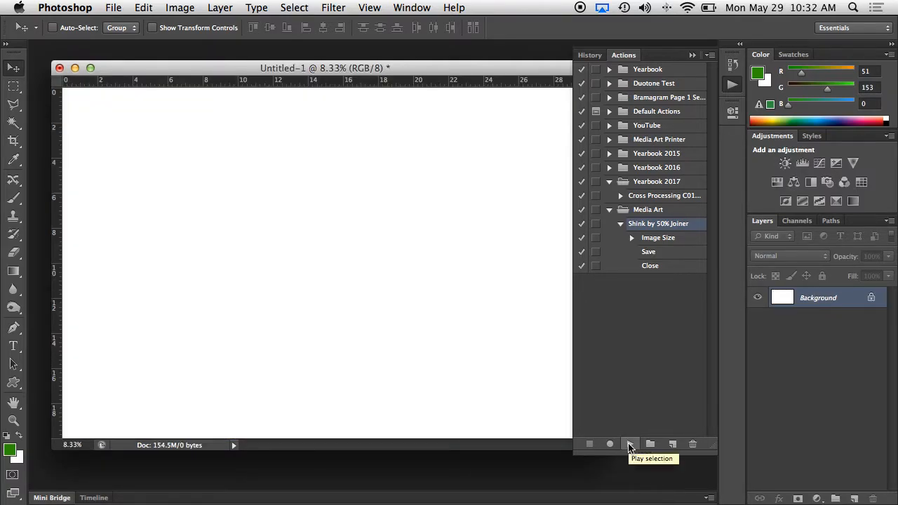
Step: Switch to Finder and preview the processed DSC_9250.JPG in the Panorama 2 folder
{"action": "mouse_move", "coordinate": [133, 494]}
{"action": "left_click", "coordinate": [40, 493]}
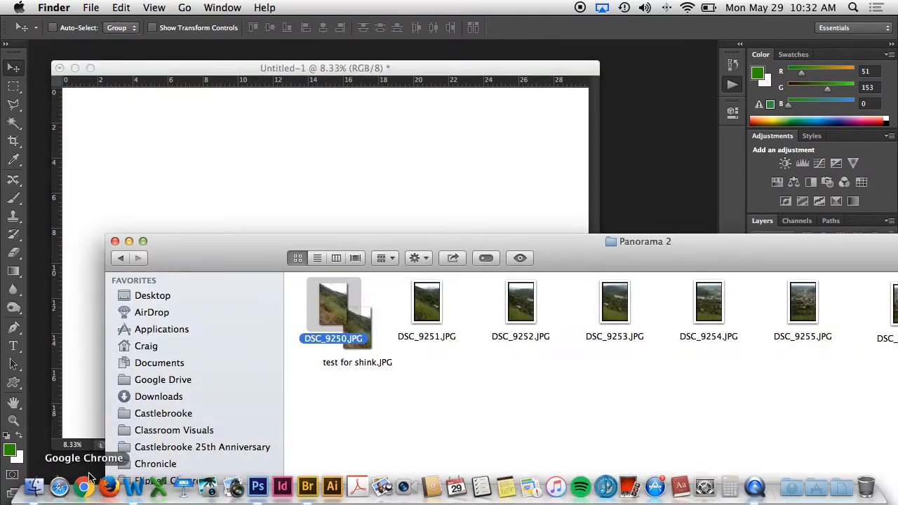
{"action": "key", "text": "space"}
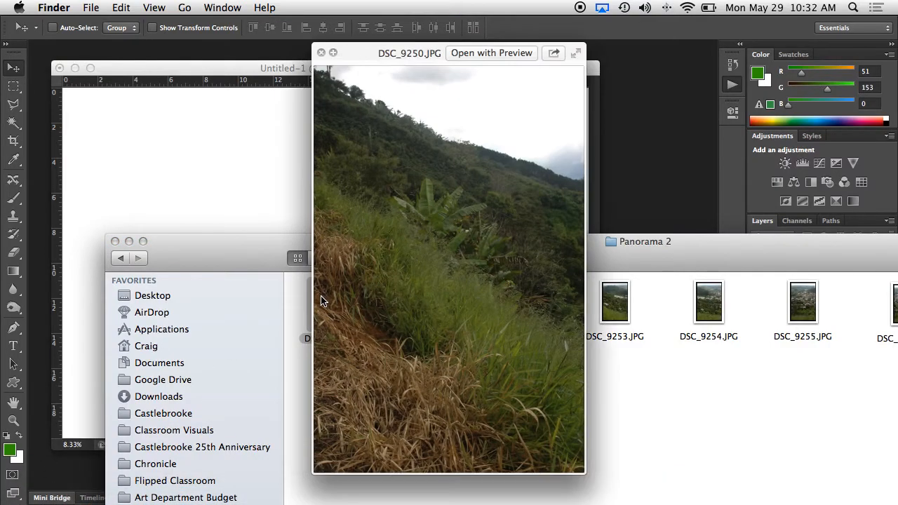
{"action": "key", "text": "space"}
Step: Open the unprocessed DSC_9251.JPG in Photoshop to check its image size, and close it without changes
{"action": "left_click_drag", "start_coordinate": [426, 302], "coordinate": [258, 488]}
{"action": "left_click", "coordinate": [180, 7]}
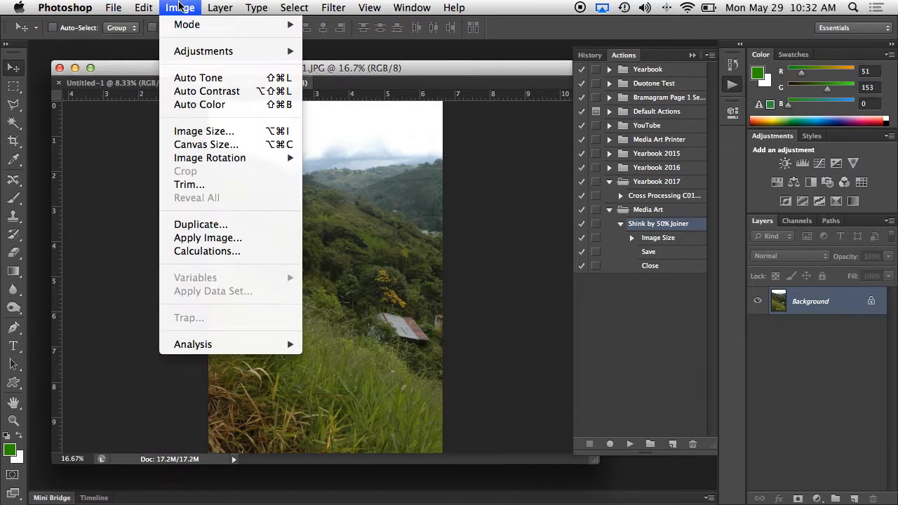
{"action": "left_click", "coordinate": [211, 129]}
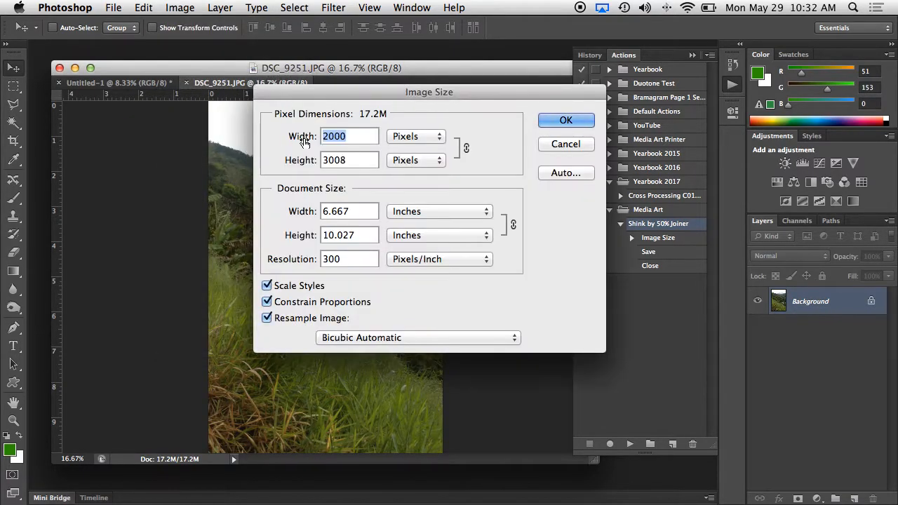
{"action": "left_click", "coordinate": [572, 144]}
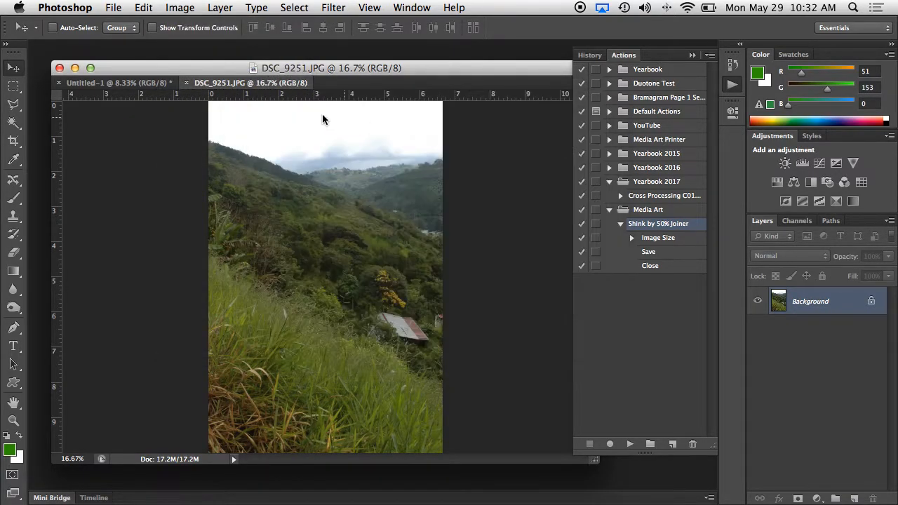
{"action": "left_click", "coordinate": [189, 84]}
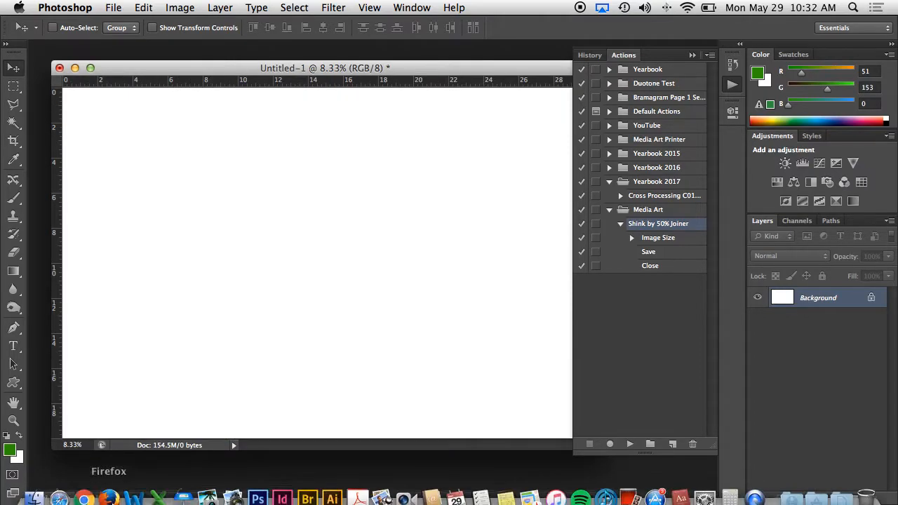
Step: Open the processed DSC_9250.JPG from Finder in Photoshop and check its image size
{"action": "left_click", "coordinate": [34, 497]}
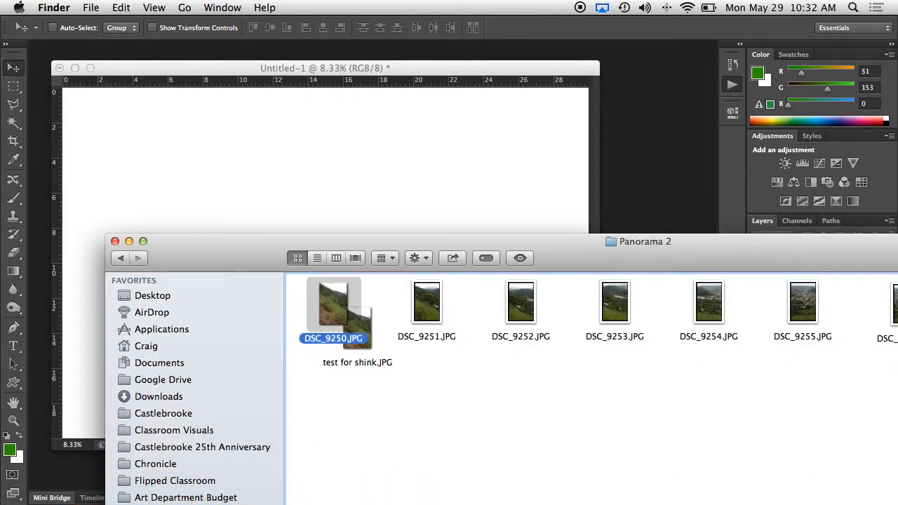
{"action": "left_click", "coordinate": [336, 310]}
{"action": "left_click_drag", "start_coordinate": [257, 496], "coordinate": [257, 496]}
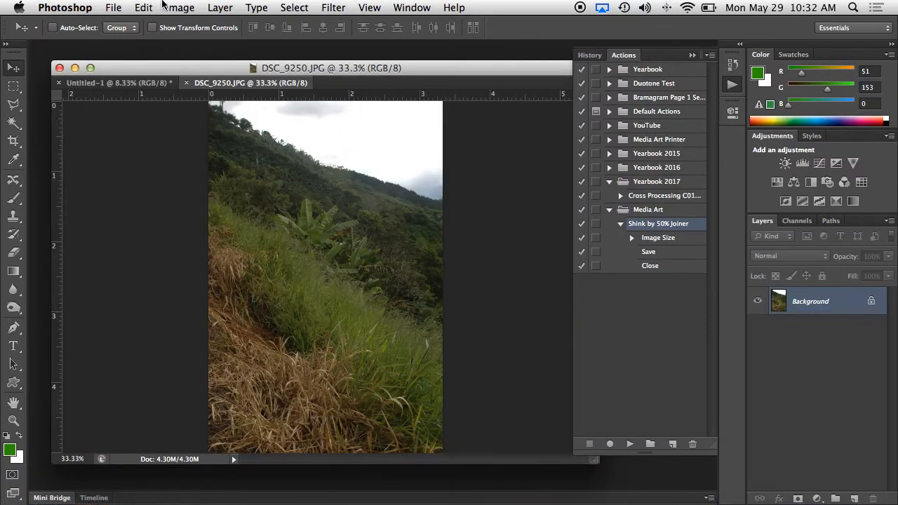
{"action": "left_click", "coordinate": [180, 7]}
{"action": "left_click", "coordinate": [225, 132]}
{"action": "left_click", "coordinate": [541, 147]}
Step: Test the size of the DSC_9250 photo on the blank joiner canvas, closing the photo and deleting the copied layer
{"action": "left_click_drag", "start_coordinate": [248, 87], "coordinate": [340, 169]}
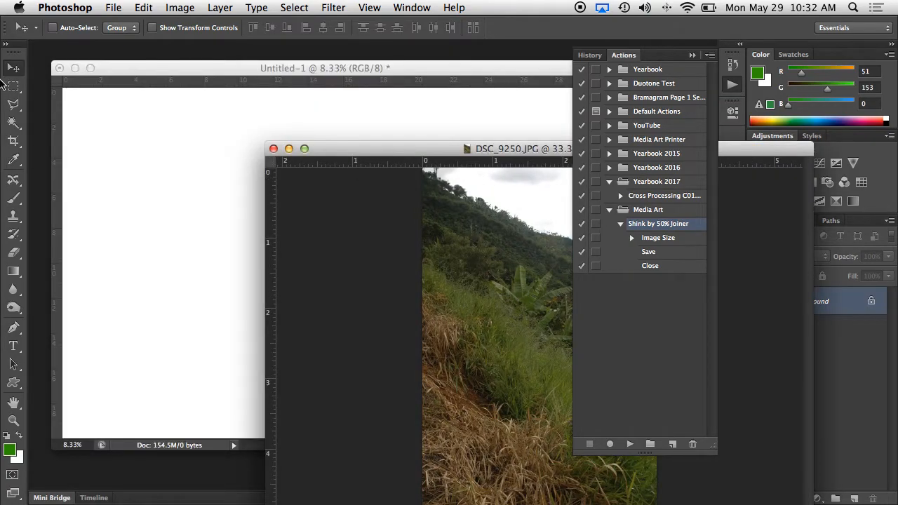
{"action": "left_click_drag", "start_coordinate": [456, 253], "coordinate": [198, 261]}
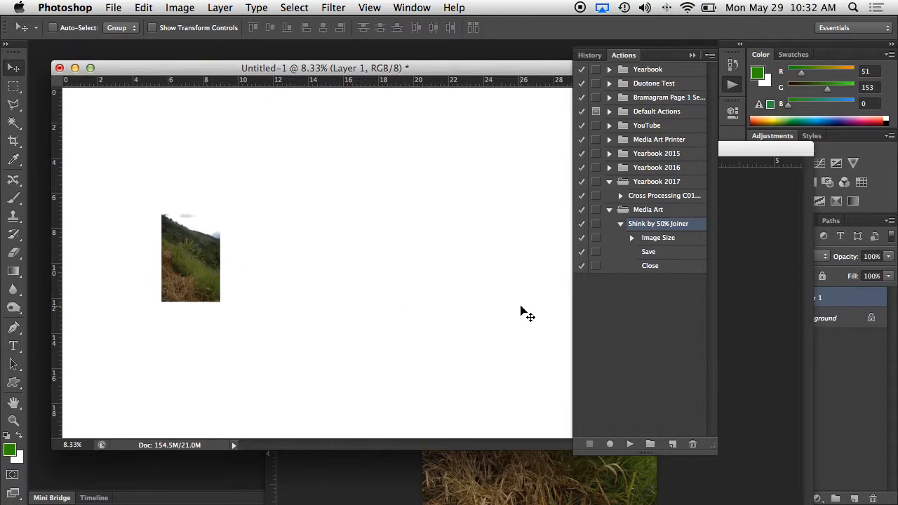
{"action": "left_click", "coordinate": [764, 375]}
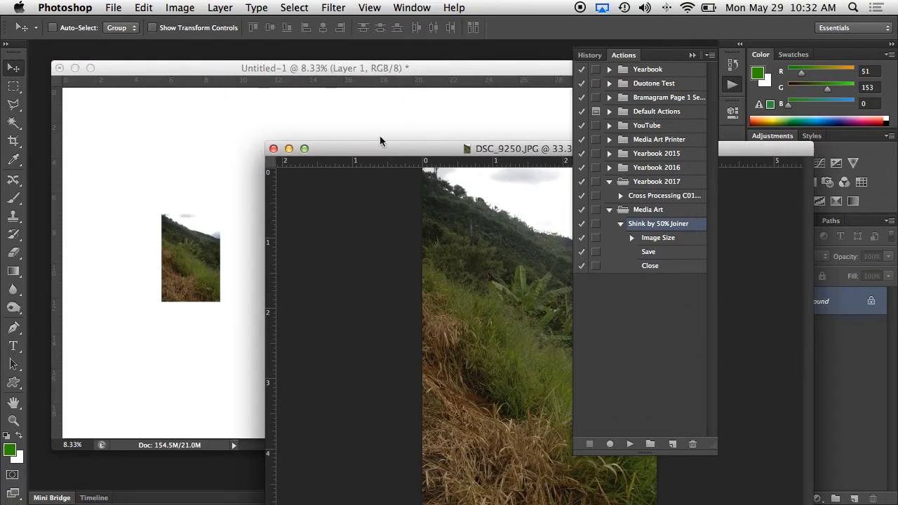
{"action": "left_click", "coordinate": [274, 150]}
{"action": "left_click_drag", "start_coordinate": [782, 298], "coordinate": [872, 498]}
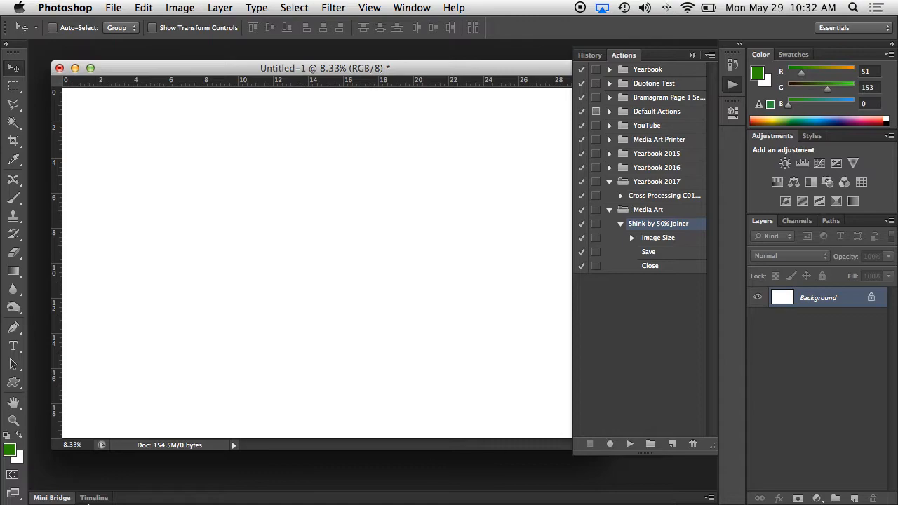
Step: Open the Batch automation settings with the Media Art set and the Shink by 50% Joiner action as the action to play
{"action": "mouse_move", "coordinate": [83, 500]}
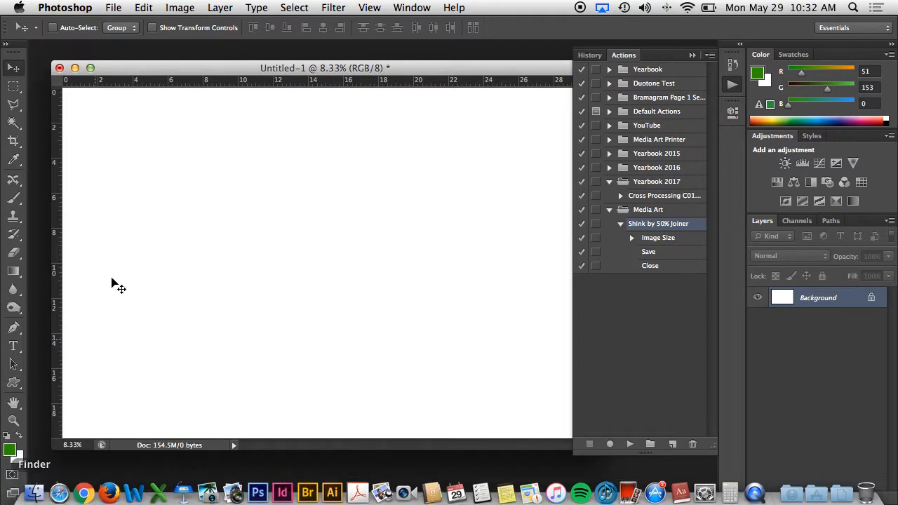
{"action": "left_click", "coordinate": [113, 7]}
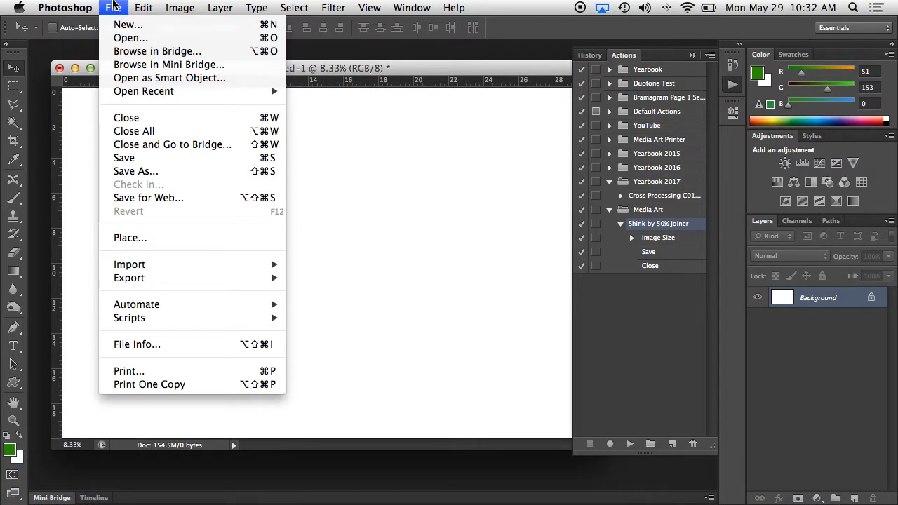
{"action": "mouse_move", "coordinate": [267, 304]}
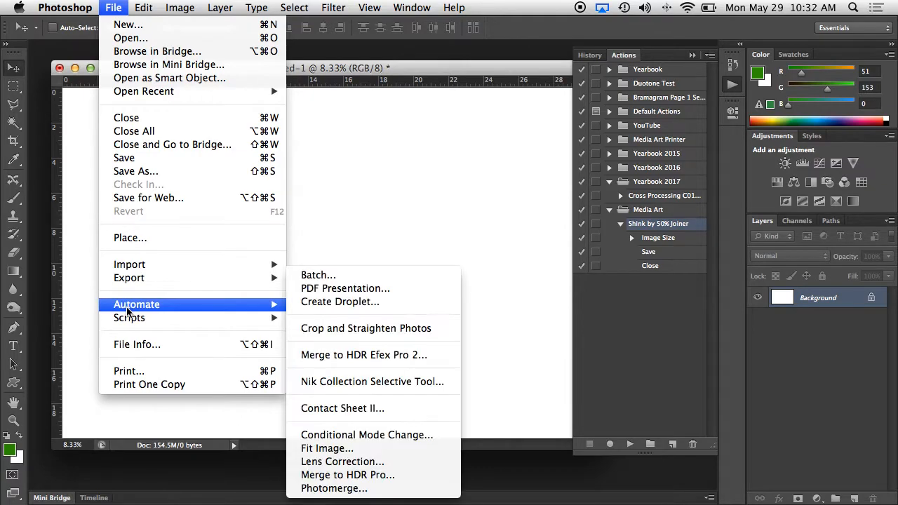
{"action": "left_click", "coordinate": [373, 277]}
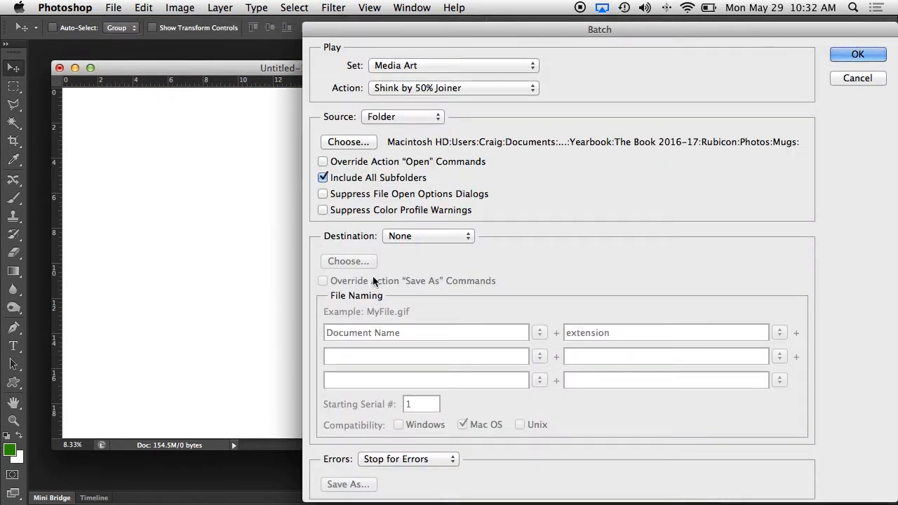
{"action": "left_click_drag", "start_coordinate": [454, 26], "coordinate": [279, 24]}
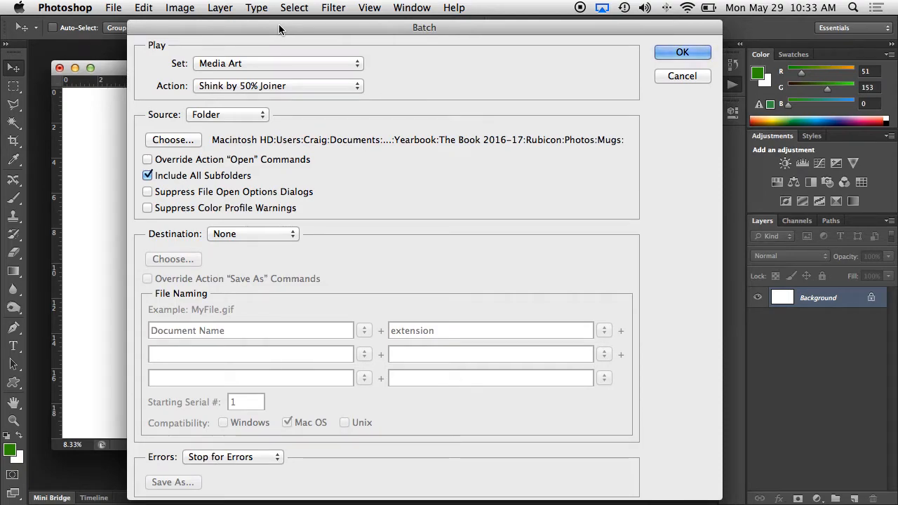
{"action": "left_click", "coordinate": [271, 87]}
{"action": "left_click", "coordinate": [271, 87]}
{"action": "left_click", "coordinate": [260, 63]}
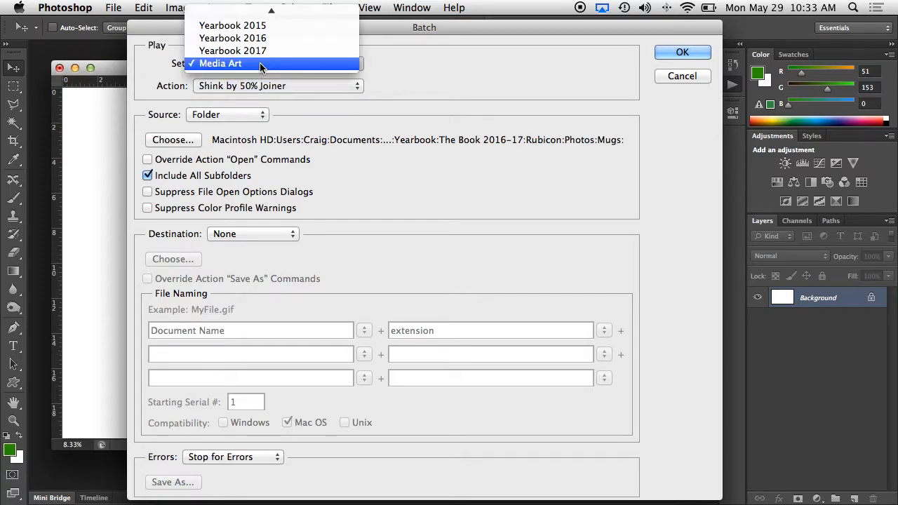
{"action": "left_click", "coordinate": [264, 127]}
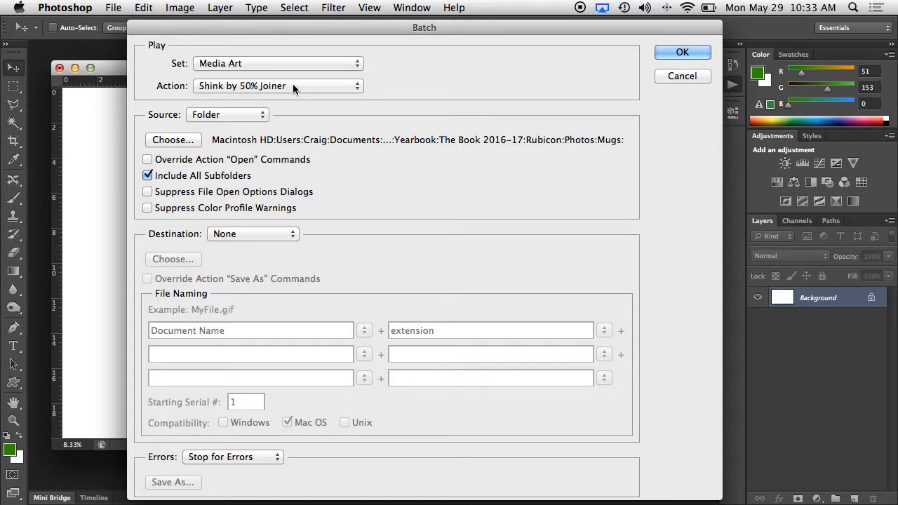
{"action": "left_click", "coordinate": [173, 140]}
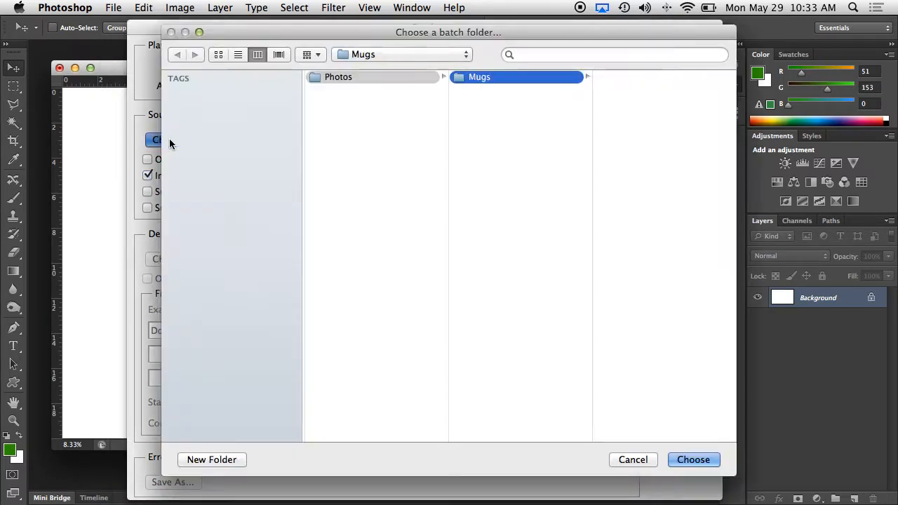
{"action": "mouse_move", "coordinate": [225, 503]}
{"action": "left_click", "coordinate": [29, 492]}
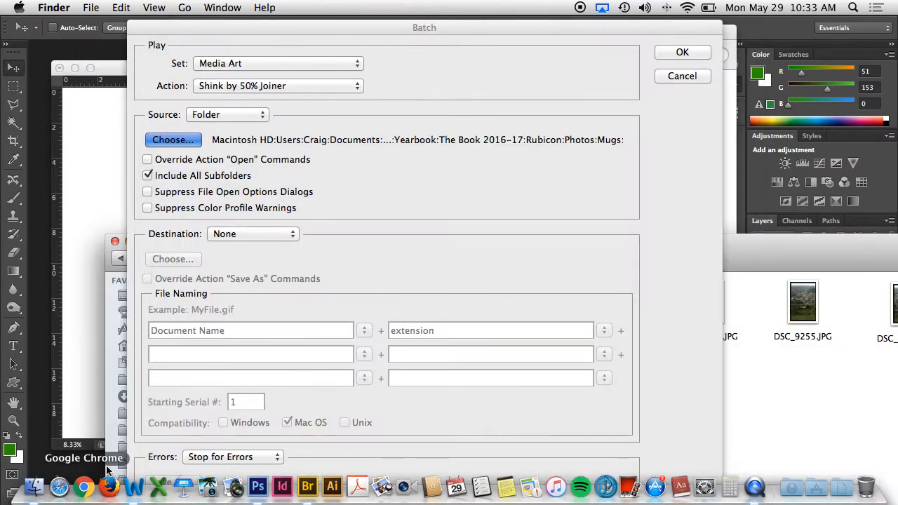
{"action": "left_click_drag", "start_coordinate": [782, 245], "coordinate": [729, 221]}
{"action": "left_click", "coordinate": [691, 78]}
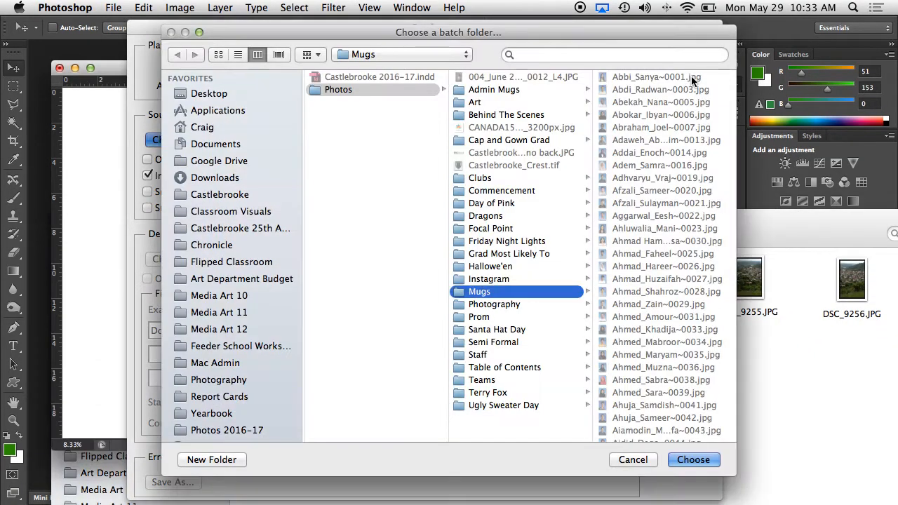
{"action": "left_click", "coordinate": [693, 459]}
Step: In Finder, remove DSC_9250.JPG and test for shink.JPG from the Panorama 2 folder
{"action": "left_click", "coordinate": [755, 240]}
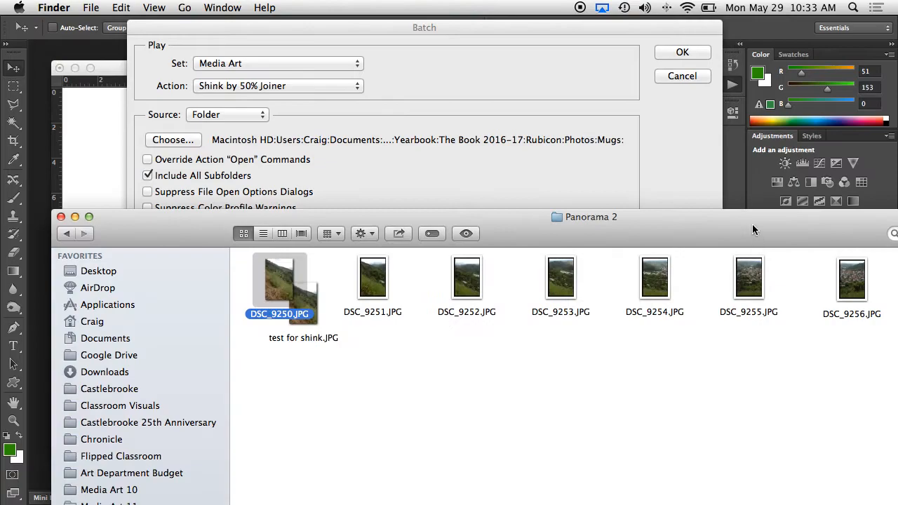
{"action": "left_click_drag", "start_coordinate": [669, 224], "coordinate": [607, 30]}
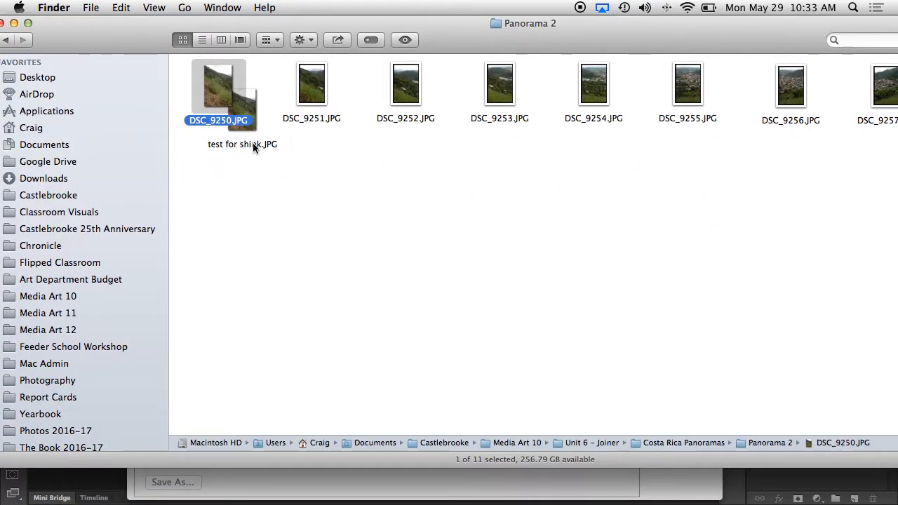
{"action": "left_click_drag", "start_coordinate": [268, 175], "coordinate": [235, 96]}
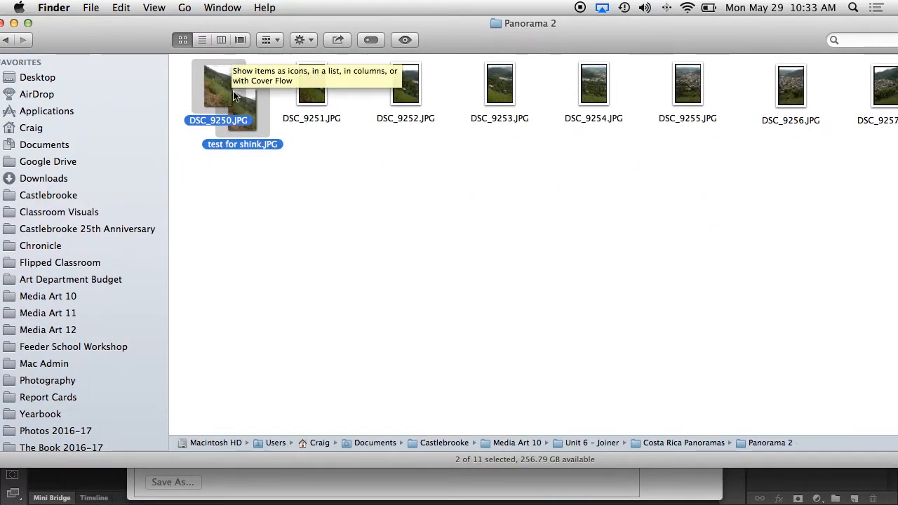
{"action": "left_click_drag", "start_coordinate": [123, 35], "coordinate": [287, 68]}
{"action": "left_click_drag", "start_coordinate": [346, 104], "coordinate": [177, 102]}
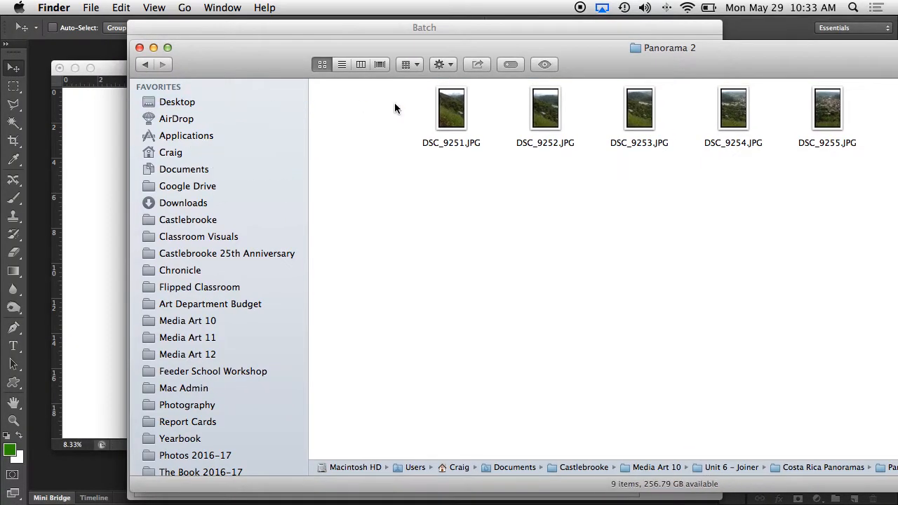
Step: Choose the Panorama 2 folder inside Costa Rica Panoramas as the batch source and run the batch
{"action": "left_click", "coordinate": [146, 64]}
{"action": "left_click_drag", "start_coordinate": [817, 279], "coordinate": [635, 299]}
{"action": "left_click_drag", "start_coordinate": [590, 59], "coordinate": [778, 220]}
{"action": "left_click_drag", "start_coordinate": [547, 26], "coordinate": [471, 27]}
{"action": "left_click", "coordinate": [81, 140]}
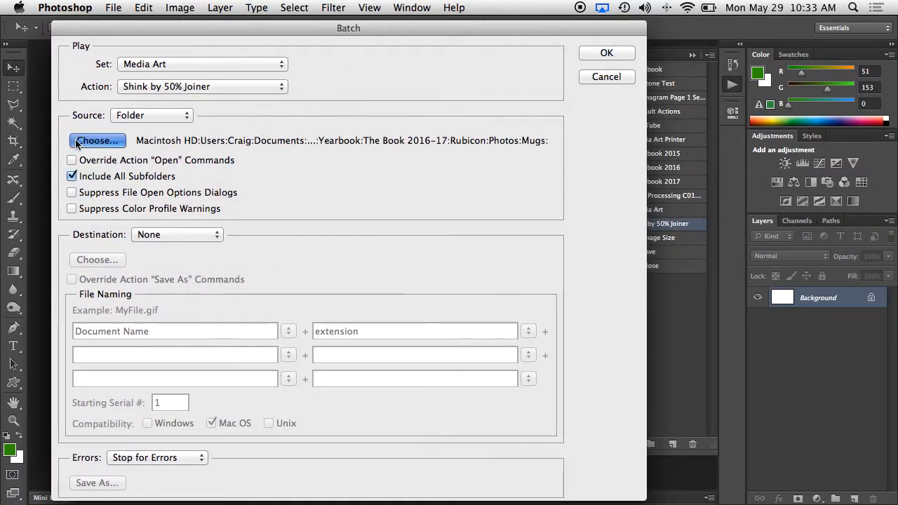
{"action": "mouse_move", "coordinate": [109, 491]}
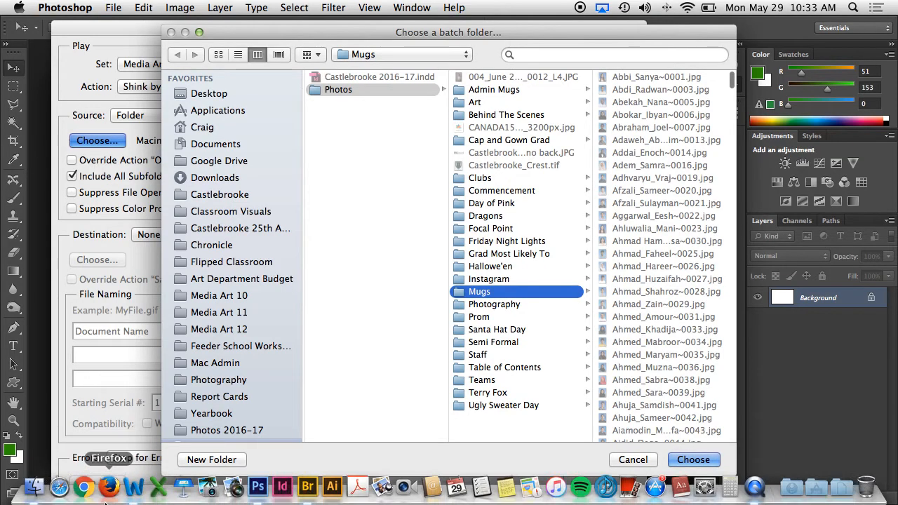
{"action": "left_click", "coordinate": [33, 487]}
{"action": "left_click_drag", "start_coordinate": [796, 435], "coordinate": [706, 136]}
{"action": "left_click", "coordinate": [681, 26]}
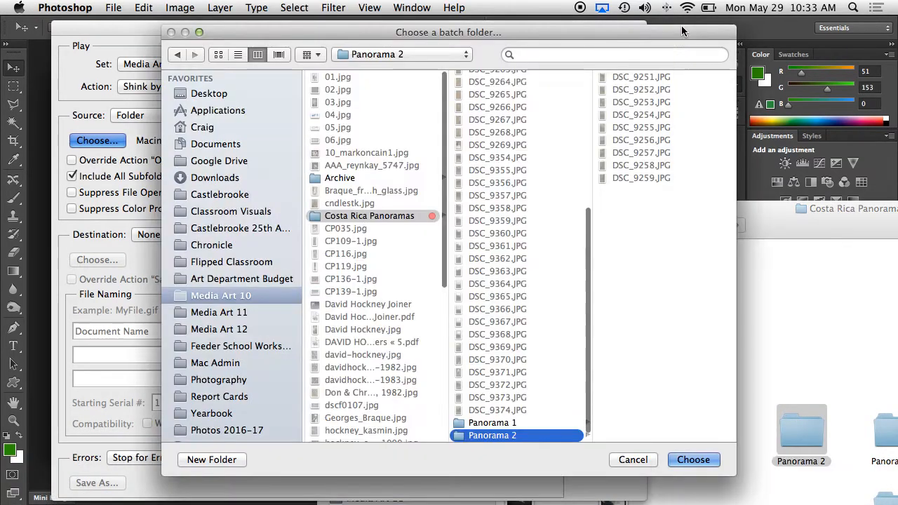
{"action": "left_click", "coordinate": [692, 459]}
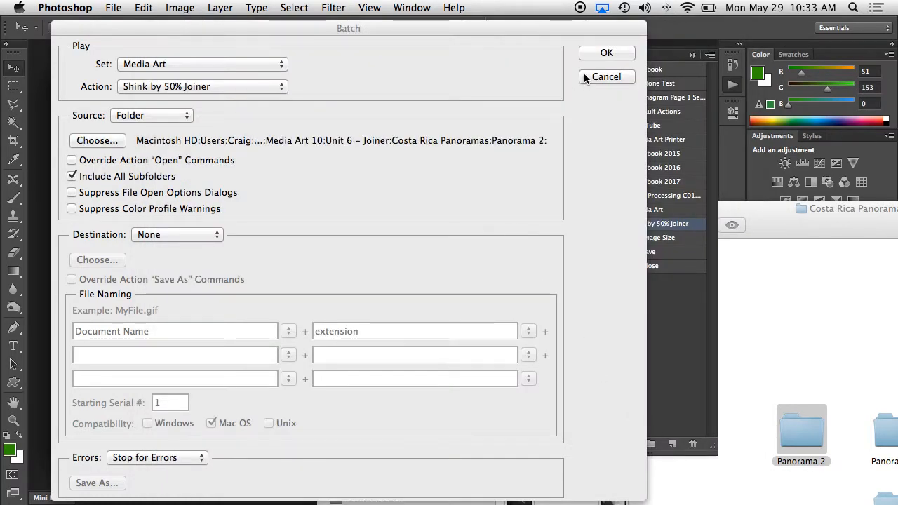
{"action": "left_click", "coordinate": [606, 53]}
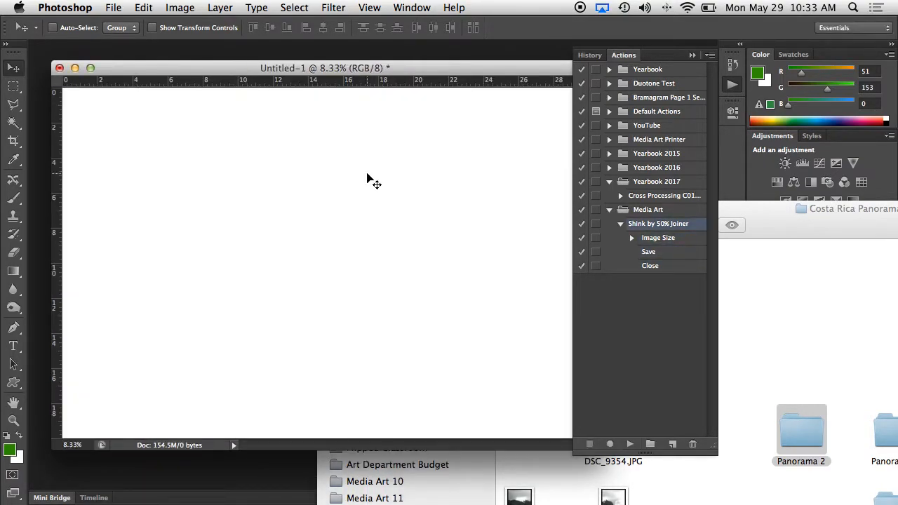
Step: Open the Panorama 2 folder in Finder and place its window below the joiner canvas
{"action": "mouse_move", "coordinate": [184, 494]}
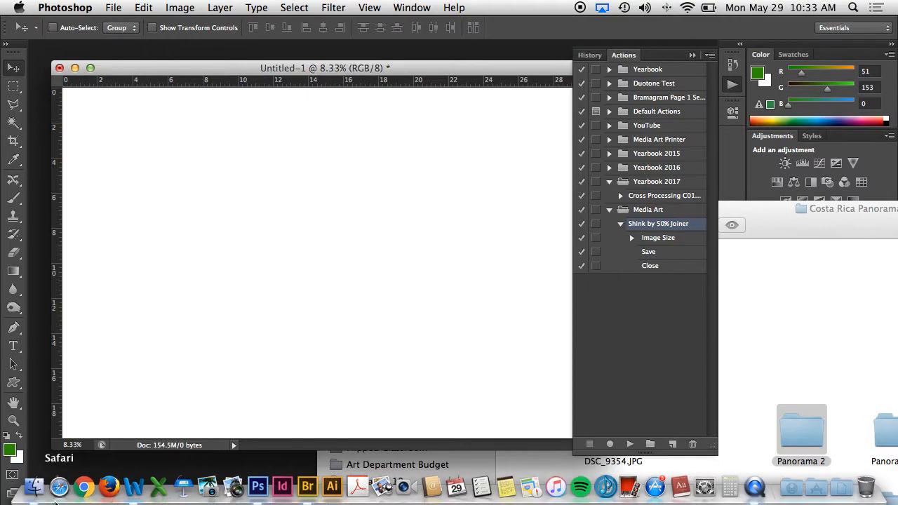
{"action": "left_click", "coordinate": [33, 489]}
{"action": "double_click", "coordinate": [395, 210]}
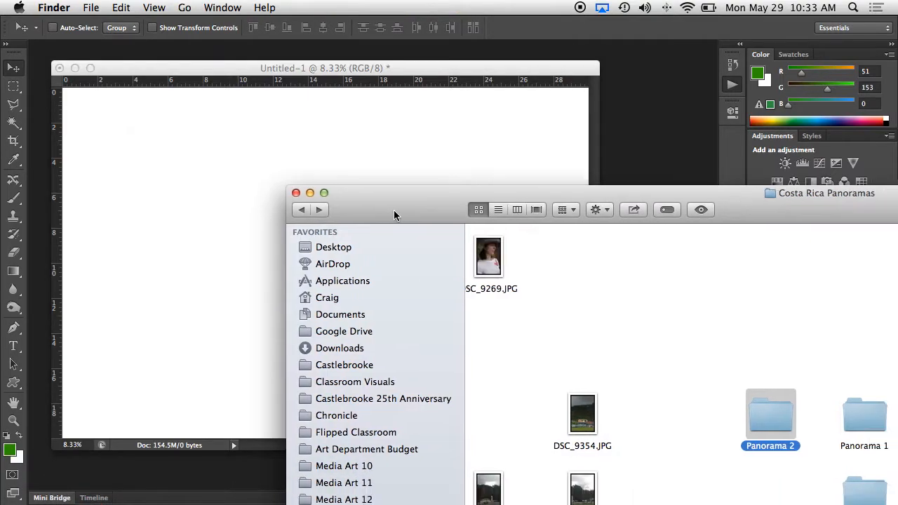
{"action": "double_click", "coordinate": [504, 293]}
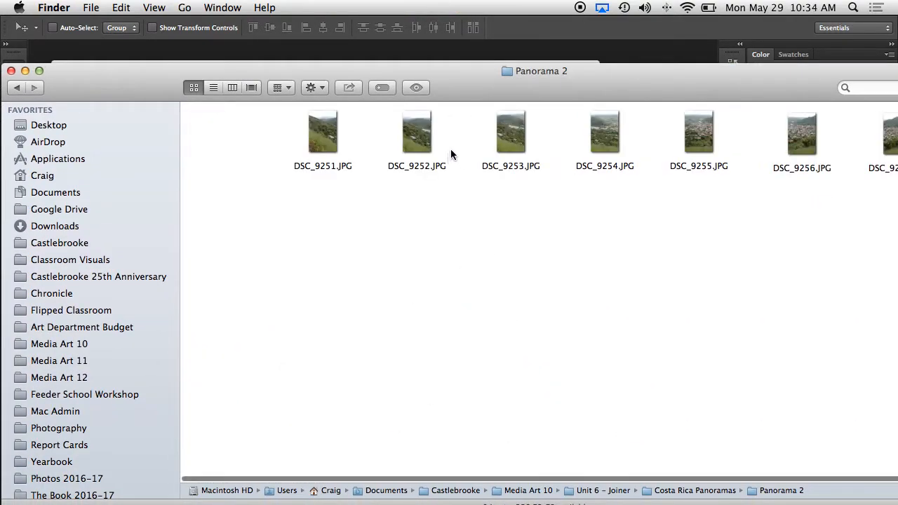
{"action": "left_click_drag", "start_coordinate": [467, 91], "coordinate": [465, 386]}
{"action": "left_click", "coordinate": [289, 181]}
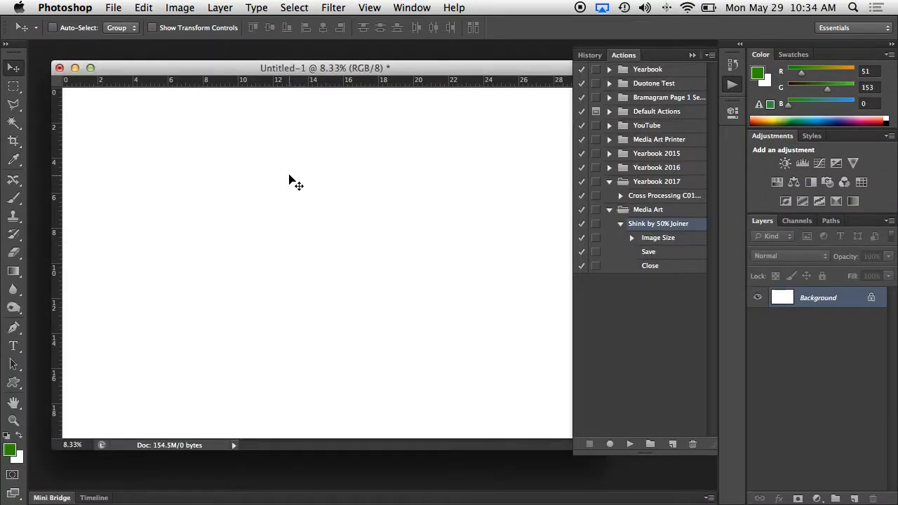
{"action": "left_click", "coordinate": [617, 501]}
Step: Preview the Panorama 2 photos from DSC_9251.JPG onward in Quick Look to pick a starting image for the joiner
{"action": "left_click", "coordinate": [321, 436]}
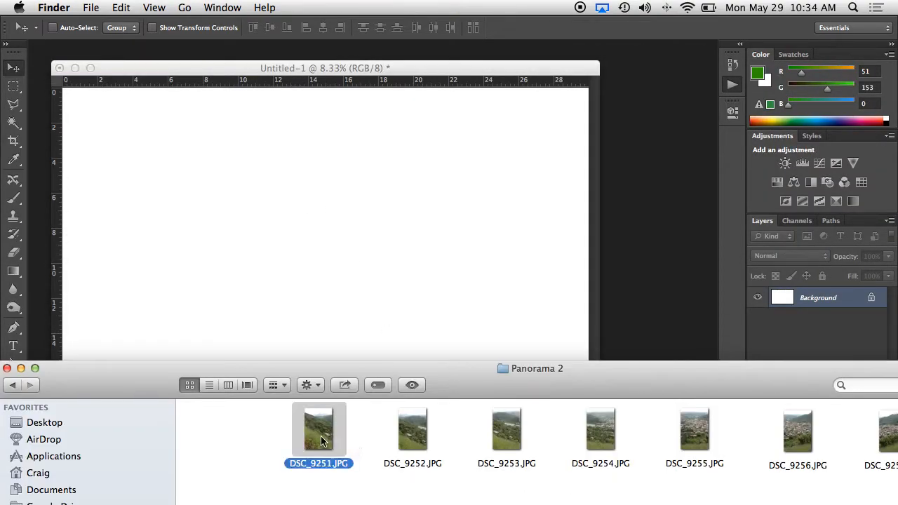
{"action": "key", "text": "space"}
{"action": "key", "text": "Right"}
{"action": "key", "text": "Right"}
{"action": "key", "text": "Right"}
{"action": "key", "text": "Right"}
{"action": "key", "text": "Right"}
{"action": "key", "text": "Right"}
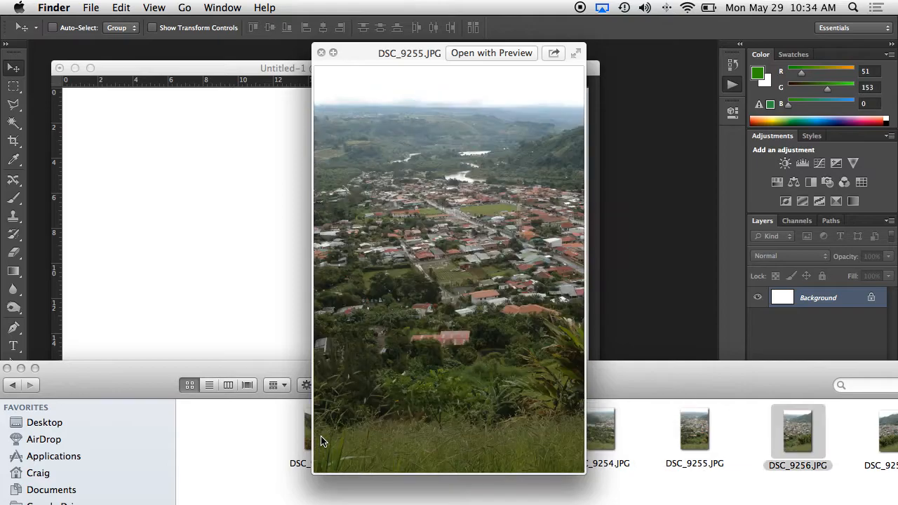
{"action": "key", "text": "Left"}
{"action": "key", "text": "Left"}
{"action": "key", "text": "Left"}
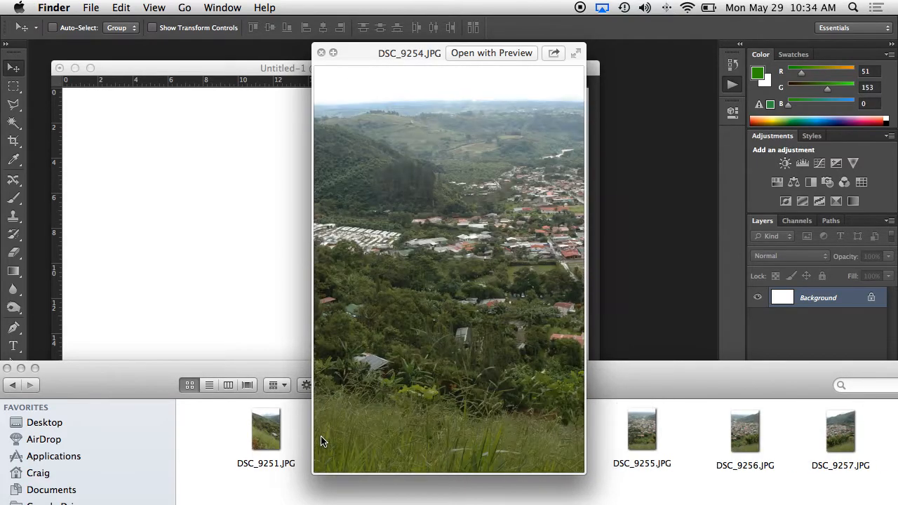
{"action": "key", "text": "Right"}
{"action": "key", "text": "Right"}
{"action": "key", "text": "Left"}
{"action": "key", "text": "space"}
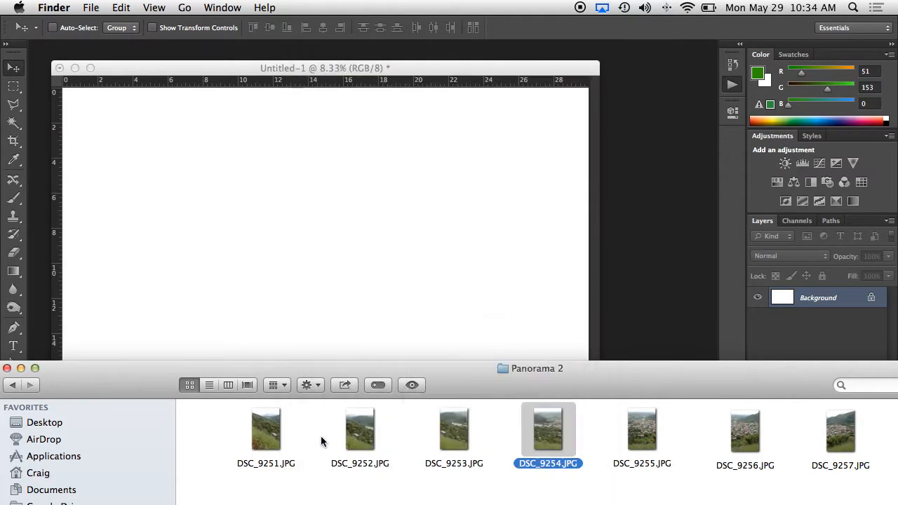
Step: Place DSC_9254.JPG on the joiner canvas at about X 3123 px, Y 2735 px, and a slightly rotated DSC_9255.JPG overlapping its right side
{"action": "left_click_drag", "start_coordinate": [547, 432], "coordinate": [232, 235]}
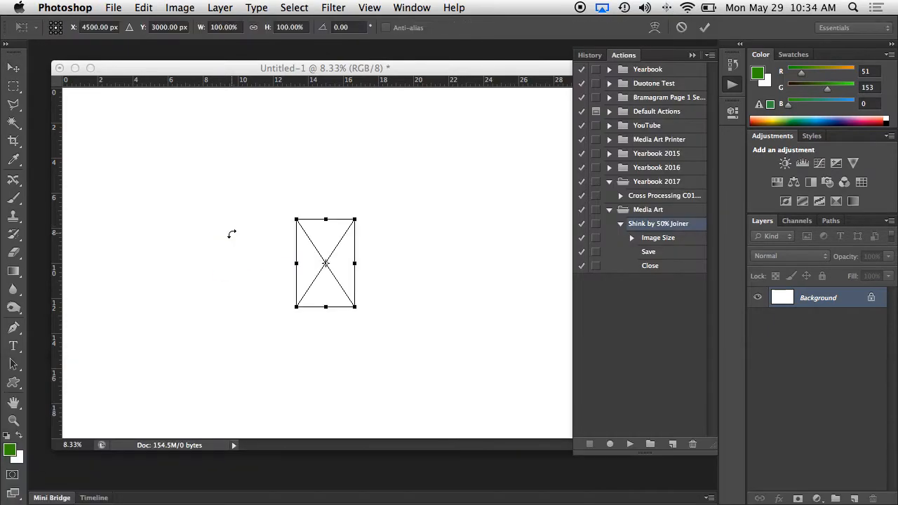
{"action": "left_click_drag", "start_coordinate": [314, 251], "coordinate": [234, 236]}
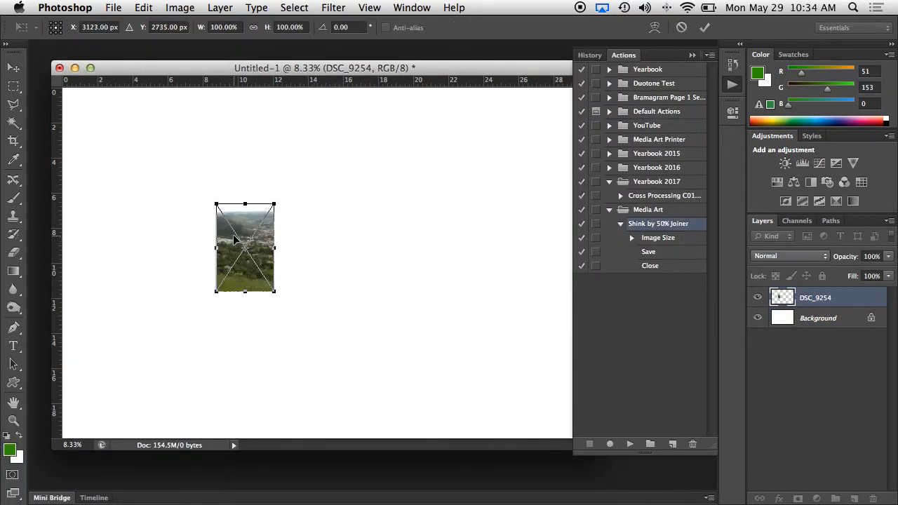
{"action": "key", "text": "Return"}
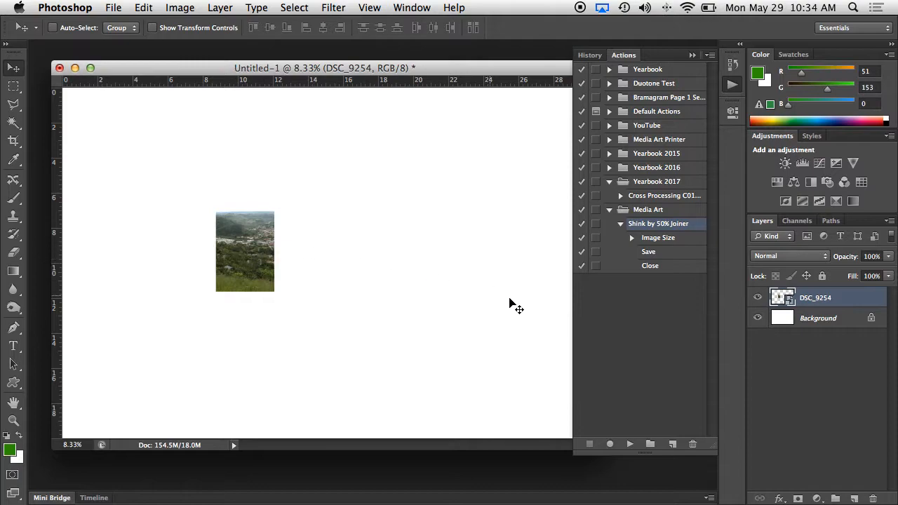
{"action": "key", "text": "super+Tab"}
{"action": "left_click_drag", "start_coordinate": [643, 413], "coordinate": [307, 258]}
{"action": "left_click_drag", "start_coordinate": [325, 176], "coordinate": [330, 179]}
Step: Place DSC_9256.JPG overlapping the right side of DSC_9255, at about X 4289 px, Y 2569 px
{"action": "left_click_drag", "start_coordinate": [745, 431], "coordinate": [411, 243]}
{"action": "left_click_drag", "start_coordinate": [332, 286], "coordinate": [315, 255]}
{"action": "key", "text": "Left"}
{"action": "key", "text": "Left"}
{"action": "key", "text": "Left"}
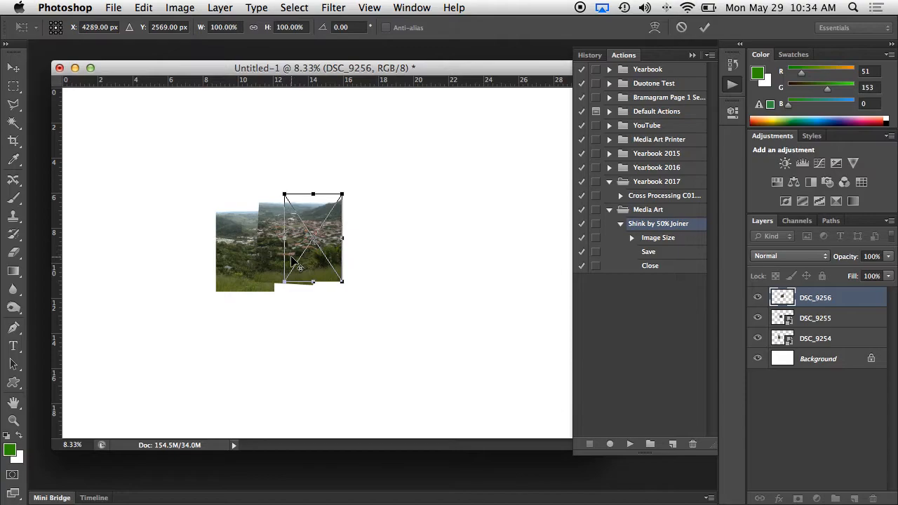
{"action": "key", "text": "Return"}
Step: Rotate the DSC_9256 layer by about 1.45° and shift it slightly left to line up with DSC_9255
{"action": "key", "text": "super+equal"}
{"action": "key", "text": "super+equal"}
{"action": "key", "text": "super+equal"}
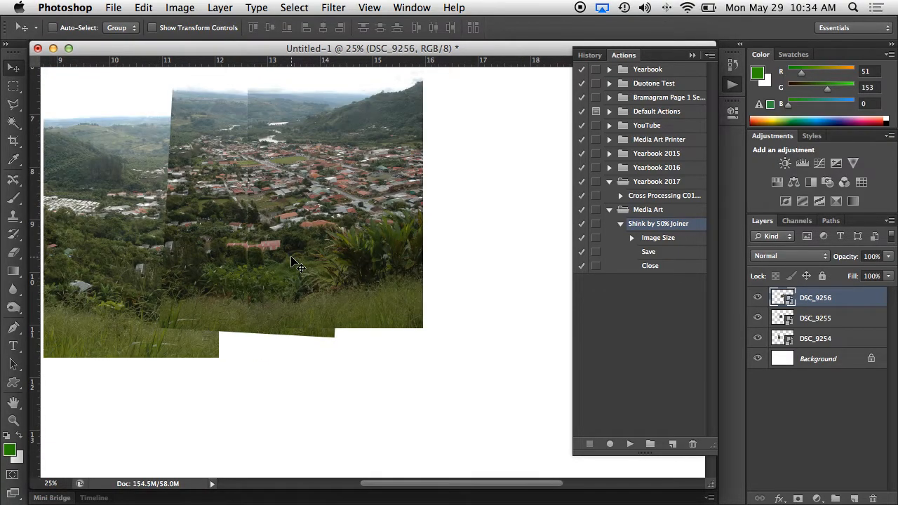
{"action": "key", "text": "super+t"}
{"action": "left_click_drag", "start_coordinate": [467, 325], "coordinate": [462, 332]}
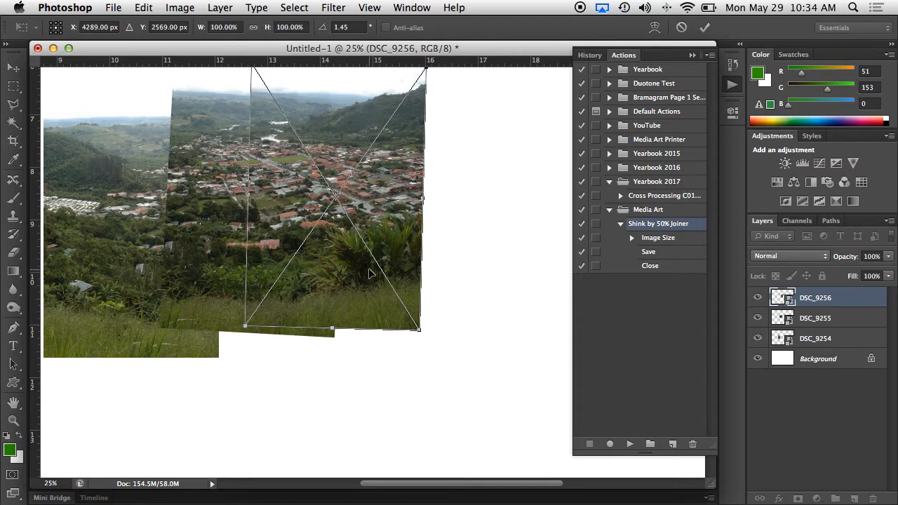
{"action": "key", "text": "Return"}
{"action": "mouse_move", "coordinate": [371, 273]}
{"action": "left_mouse_down"}
{"action": "mouse_move", "coordinate": [355, 278]}
{"action": "mouse_move", "coordinate": [360, 272]}
{"action": "left_mouse_up"}
Step: Place DSC_9257.JPG over the right side of DSC_9256, aligned at about X 4798 px, Y 2489 px
{"action": "key", "text": "super+Tab"}
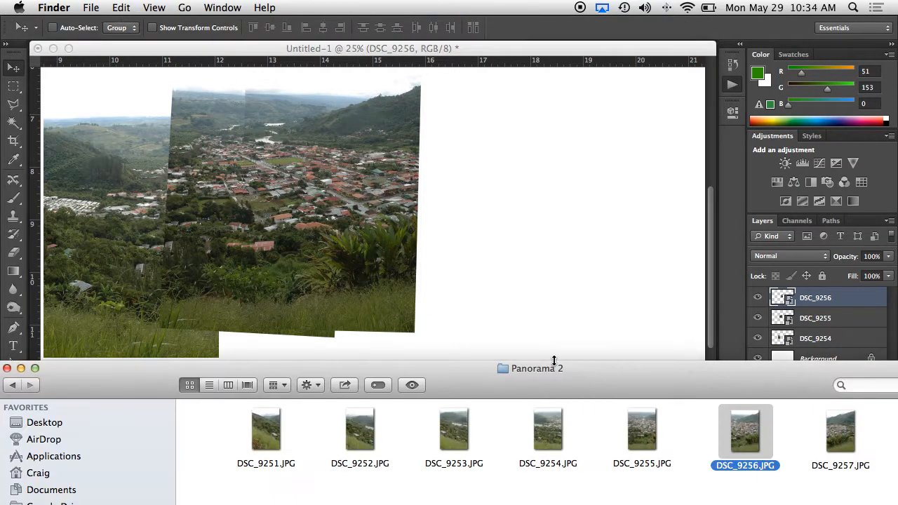
{"action": "left_click_drag", "start_coordinate": [832, 437], "coordinate": [487, 295]}
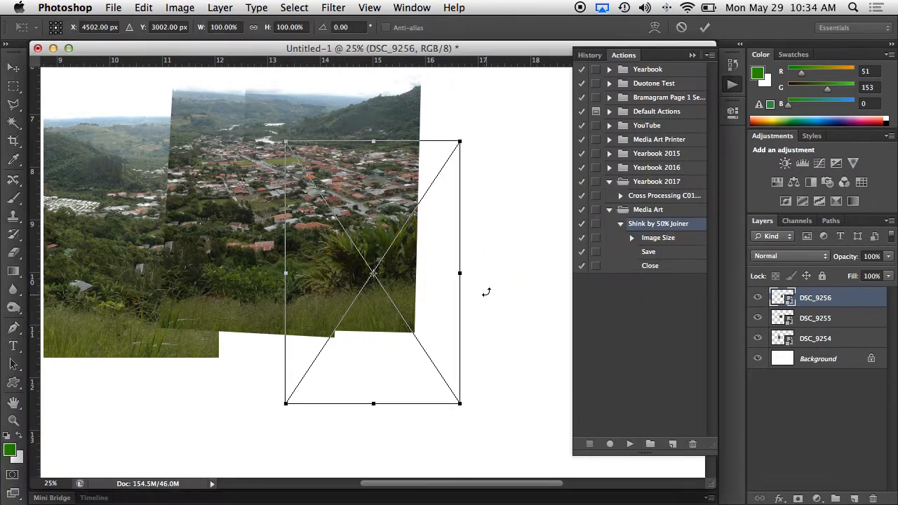
{"action": "left_click_drag", "start_coordinate": [389, 308], "coordinate": [446, 219]}
{"action": "key", "text": "super+equal"}
{"action": "key", "text": "super+equal"}
{"action": "key", "text": "super+equal"}
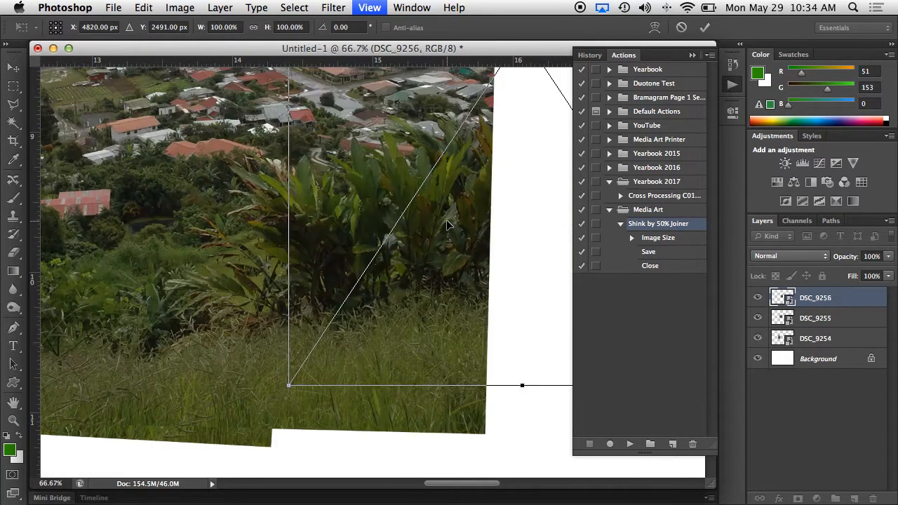
{"action": "scroll", "coordinate": [343, 153], "scroll_direction": "up", "scroll_amount": 2}
{"action": "left_click_drag", "start_coordinate": [334, 195], "coordinate": [284, 183]}
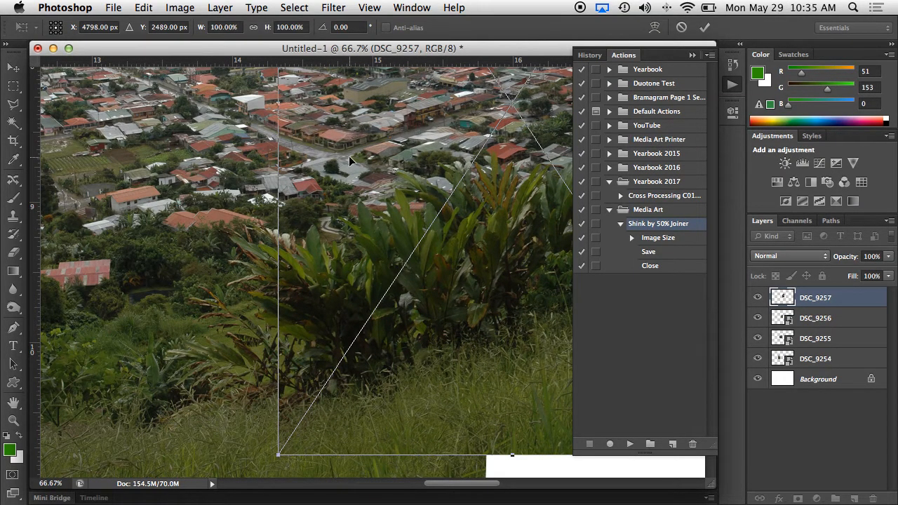
Step: Rotate the placed DSC_9257 photo by about 2.75° to match its neighbour and commit the placement
{"action": "key", "text": "super+minus"}
{"action": "key", "text": "super+minus"}
{"action": "key", "text": "super+minus"}
{"action": "key", "text": "super+Tab"}
{"action": "key", "text": "super+Tab"}
{"action": "left_click_drag", "start_coordinate": [541, 356], "coordinate": [536, 355]}
{"action": "key", "text": "super+Tab"}
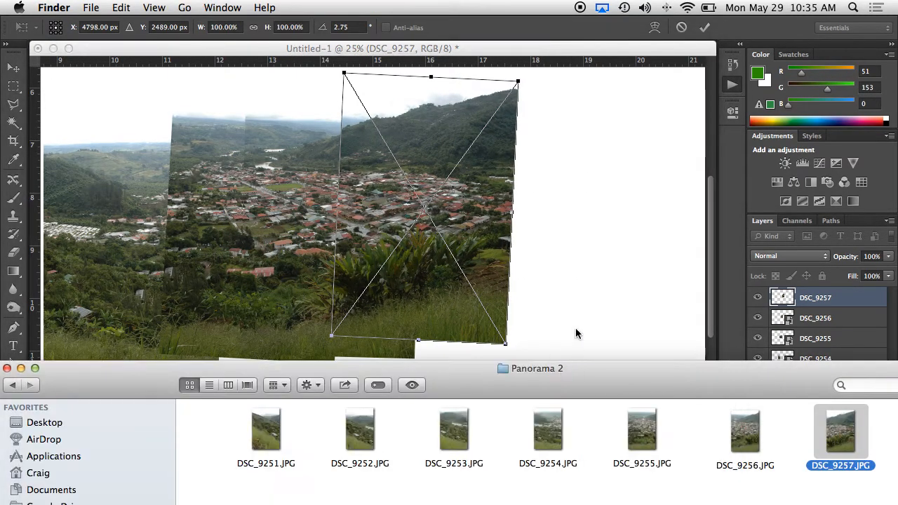
{"action": "left_click", "coordinate": [575, 332]}
{"action": "key", "text": "Return"}
Step: Place DSC_9258.JPG overlapping the right side of DSC_9257, rotating it slightly to follow the scene
{"action": "key", "text": "super+Tab"}
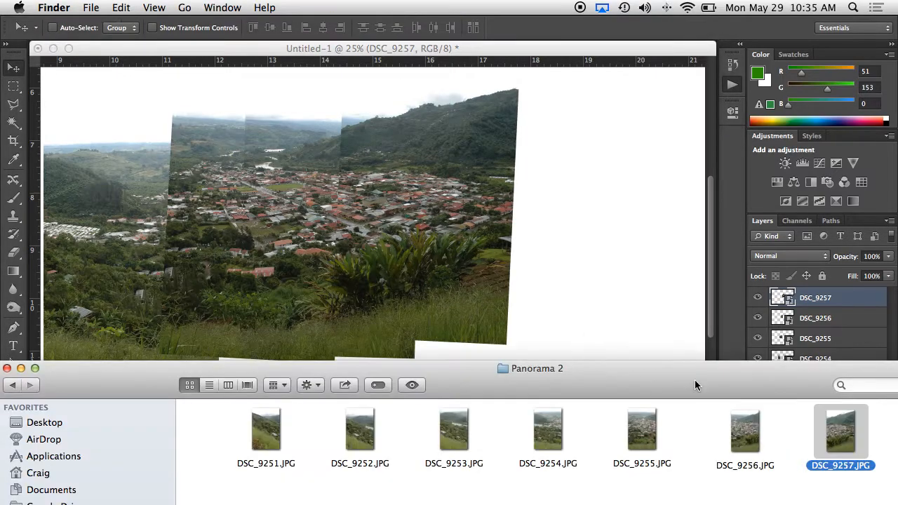
{"action": "left_click_drag", "start_coordinate": [692, 387], "coordinate": [420, 357]}
{"action": "left_click_drag", "start_coordinate": [659, 436], "coordinate": [541, 296]}
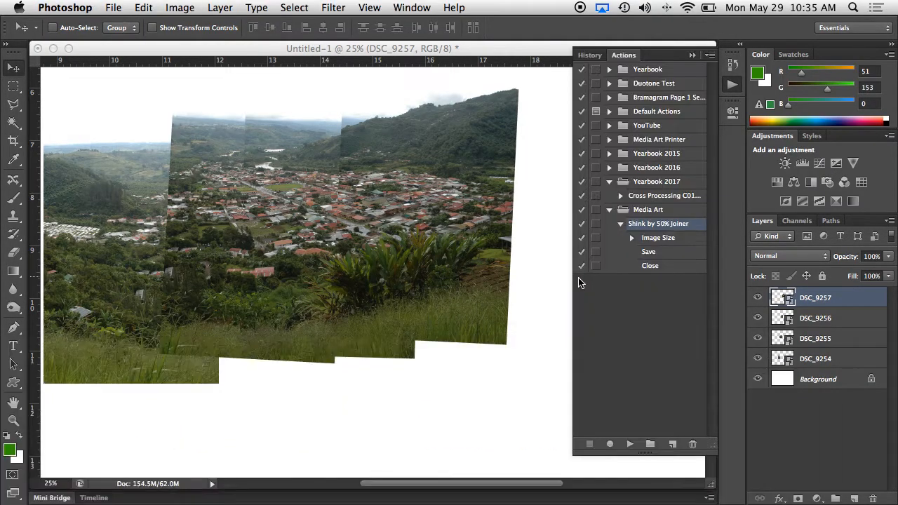
{"action": "scroll", "coordinate": [533, 285], "scroll_direction": "right", "scroll_amount": 5}
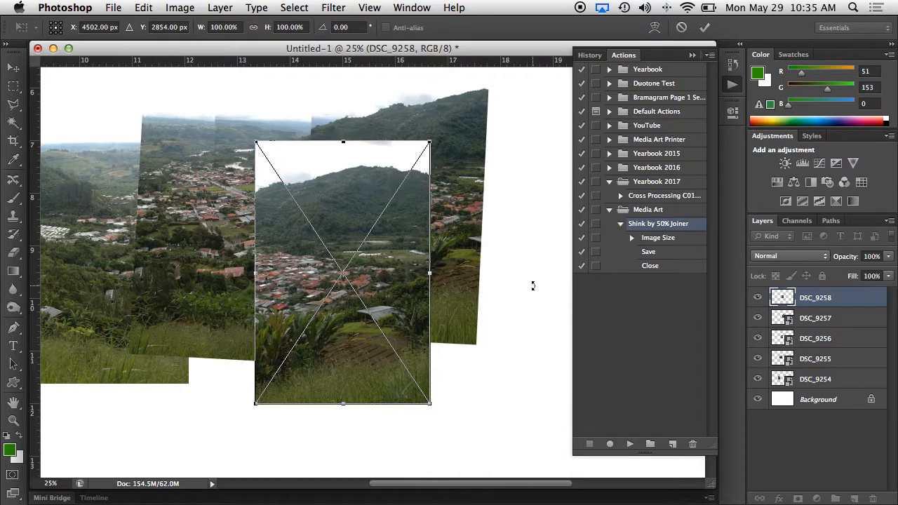
{"action": "left_click_drag", "start_coordinate": [290, 296], "coordinate": [548, 280]}
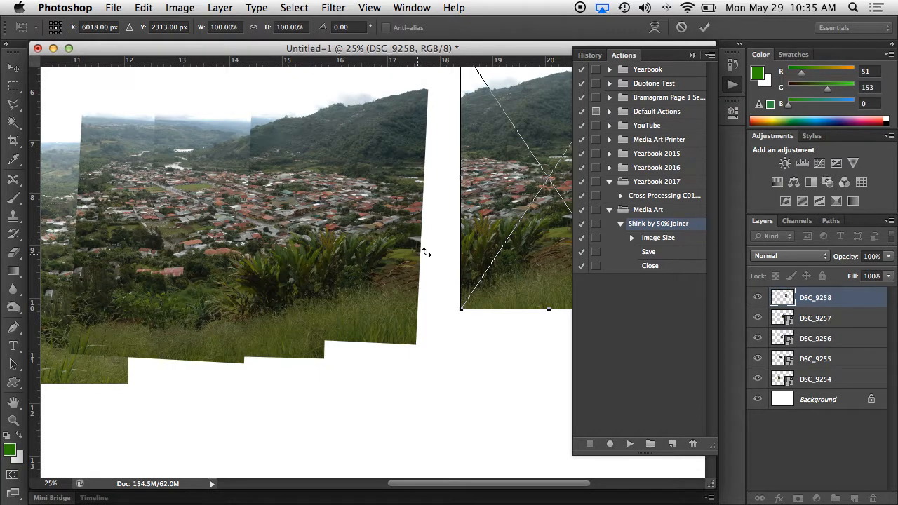
{"action": "left_click_drag", "start_coordinate": [561, 245], "coordinate": [414, 272]}
{"action": "left_click_drag", "start_coordinate": [512, 367], "coordinate": [505, 367]}
{"action": "mouse_move", "coordinate": [424, 267]}
{"action": "left_mouse_down"}
{"action": "mouse_move", "coordinate": [481, 273]}
{"action": "mouse_move", "coordinate": [412, 274]}
{"action": "mouse_move", "coordinate": [454, 281]}
{"action": "mouse_move", "coordinate": [419, 273]}
{"action": "left_mouse_up"}
{"action": "key", "text": "Return"}
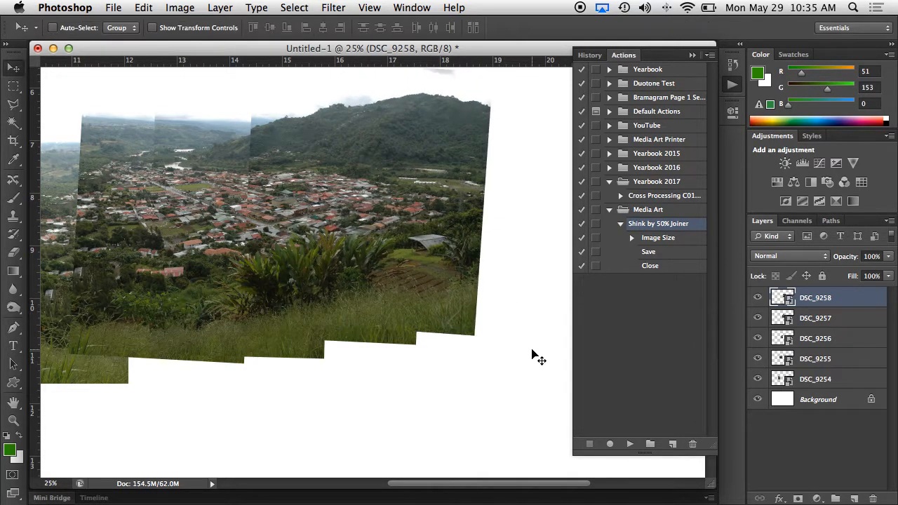
Step: Lower the DSC_9258 layer's opacity to align it with the photo beneath, and restore the opacity to 100%
{"action": "left_click_drag", "start_coordinate": [890, 258], "coordinate": [851, 273]}
{"action": "left_click_drag", "start_coordinate": [455, 250], "coordinate": [451, 254]}
{"action": "left_click_drag", "start_coordinate": [887, 259], "coordinate": [895, 274]}
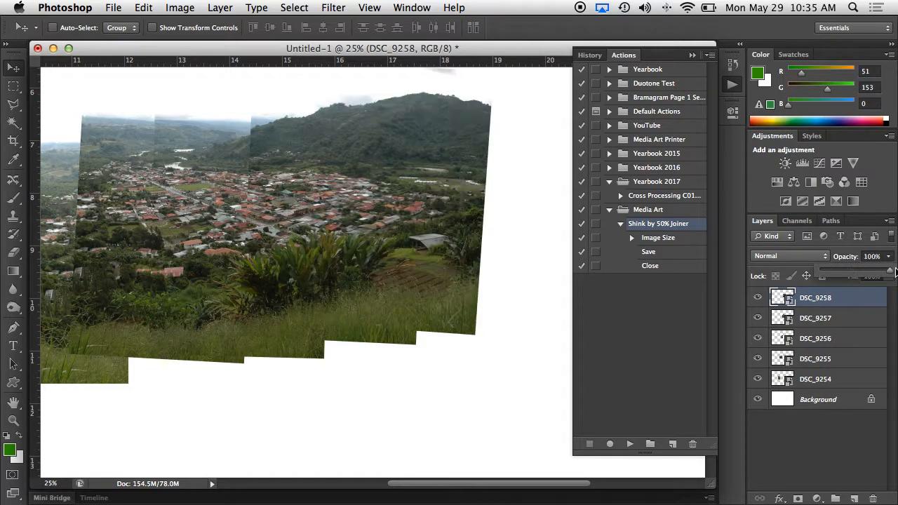
Step: Fine-tune the rotation of the DSC_9258 layer with Free Transform and check the assembled joiner
{"action": "key", "text": "ctrl+t"}
{"action": "left_click_drag", "start_coordinate": [496, 343], "coordinate": [501, 341]}
{"action": "key", "text": "Return"}
{"action": "key", "text": "ctrl+minus"}
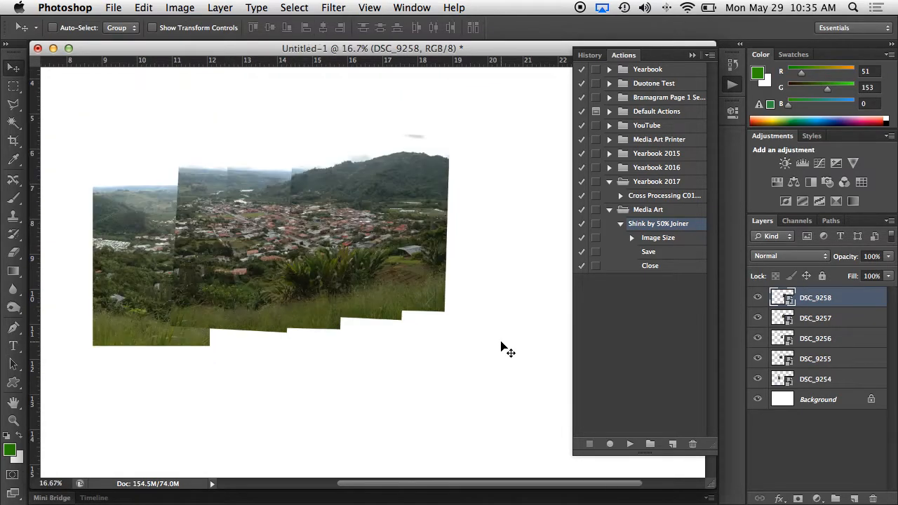
{"action": "key", "text": "ctrl+plus"}
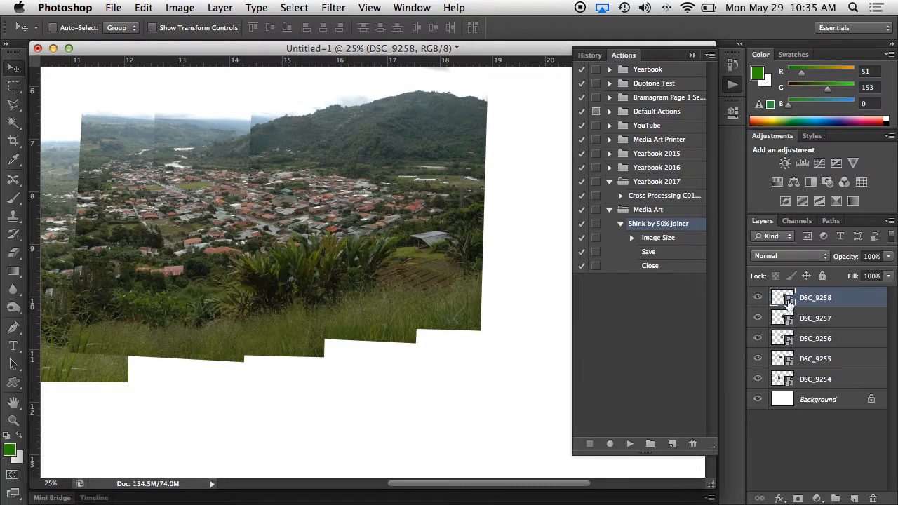
Step: Rasterize the DSC_9258 smart object layer
{"action": "left_click_drag", "start_coordinate": [842, 317], "coordinate": [866, 305]}
{"action": "right_click", "coordinate": [810, 300]}
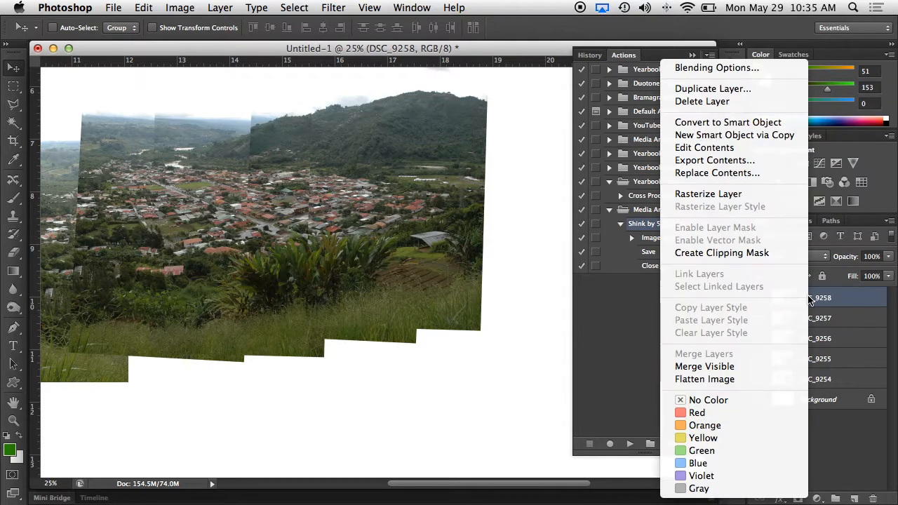
{"action": "left_click", "coordinate": [760, 193]}
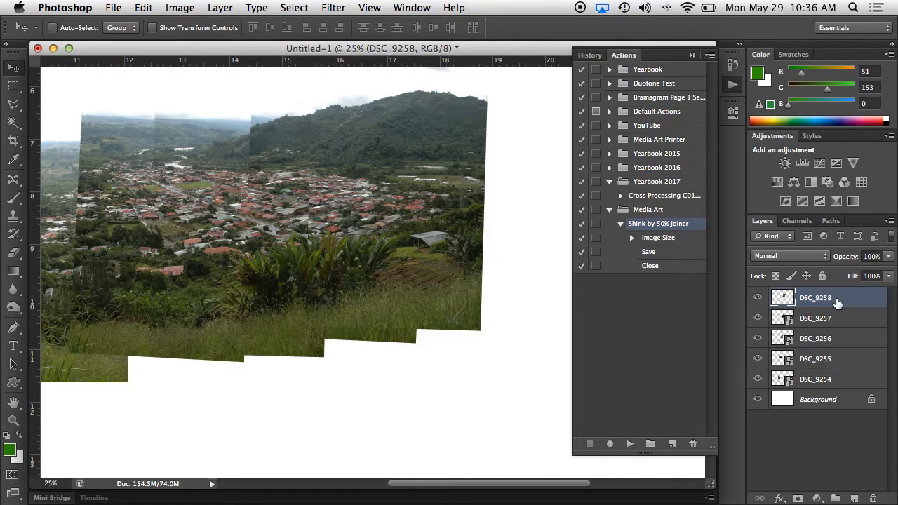
Step: Darken the DSC_9258 layer with Levels, setting the input levels to 8, 0.77 and 242
{"action": "key", "text": "super+l"}
{"action": "left_click_drag", "start_coordinate": [667, 397], "coordinate": [680, 398]}
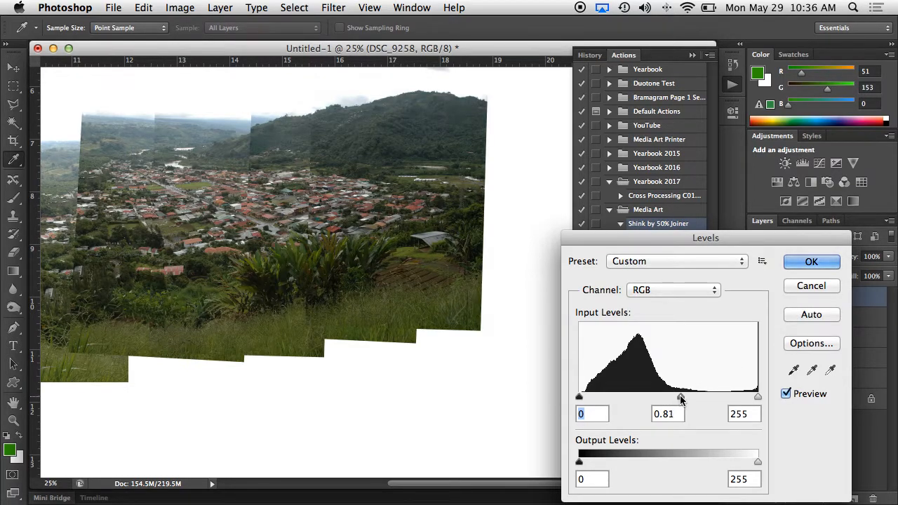
{"action": "left_click_drag", "start_coordinate": [579, 397], "coordinate": [584, 398]}
{"action": "left_click_drag", "start_coordinate": [759, 397], "coordinate": [750, 398]}
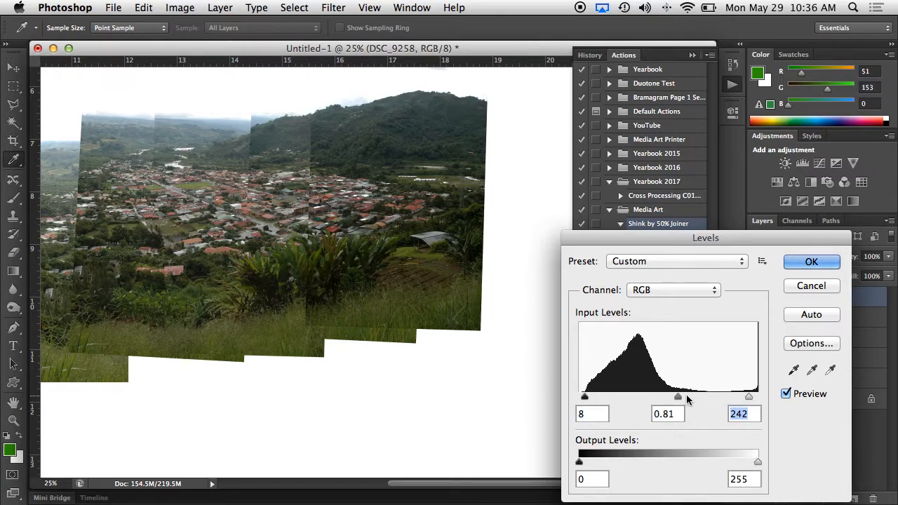
{"action": "left_click_drag", "start_coordinate": [677, 397], "coordinate": [680, 398]}
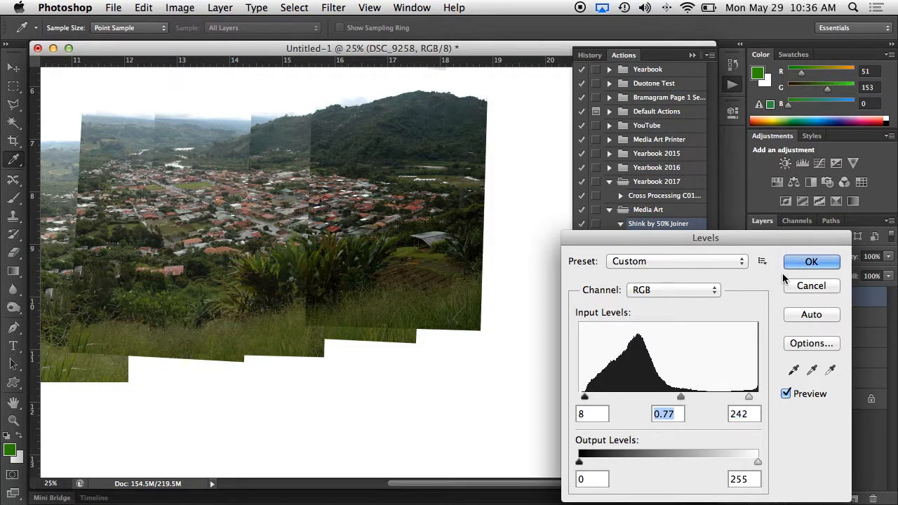
{"action": "left_click", "coordinate": [807, 262]}
Step: Toggle the DSC_9257 layer's visibility to compare the joiner with and without that photo
{"action": "left_click", "coordinate": [788, 319]}
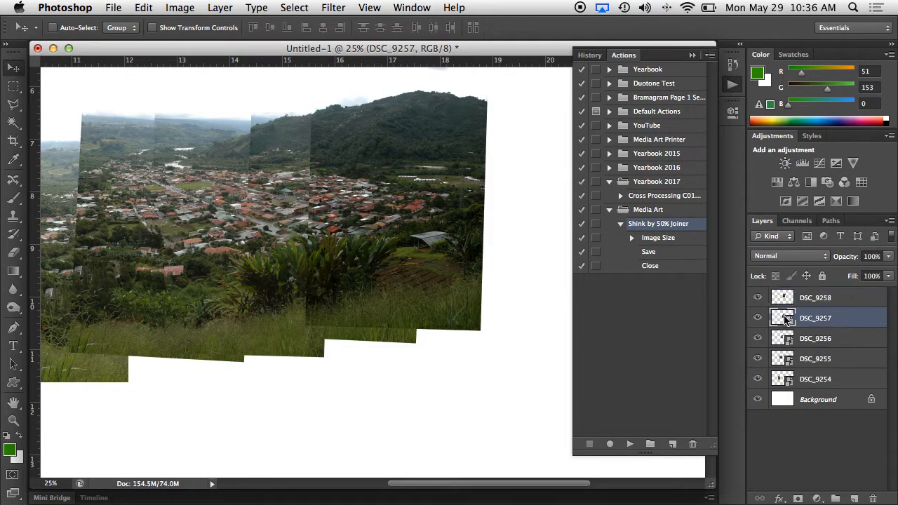
{"action": "left_click", "coordinate": [758, 319]}
{"action": "left_click", "coordinate": [756, 320]}
{"action": "left_click", "coordinate": [756, 320]}
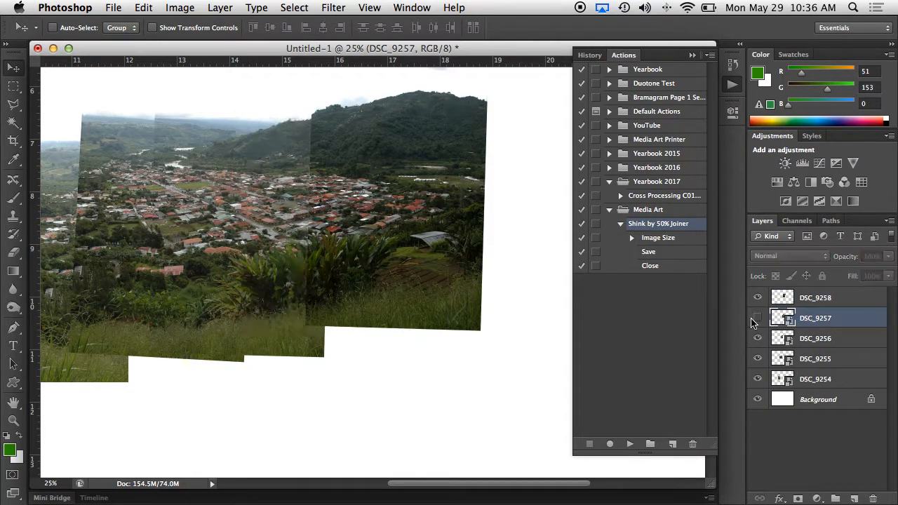
{"action": "left_click", "coordinate": [758, 319]}
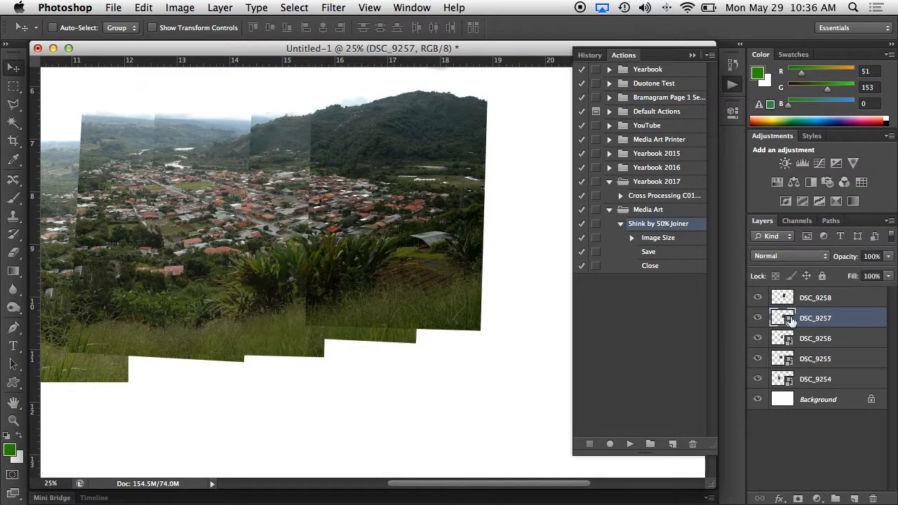
Step: Rename the DSC_9258 layer as "right hand side"
{"action": "double_click", "coordinate": [827, 298]}
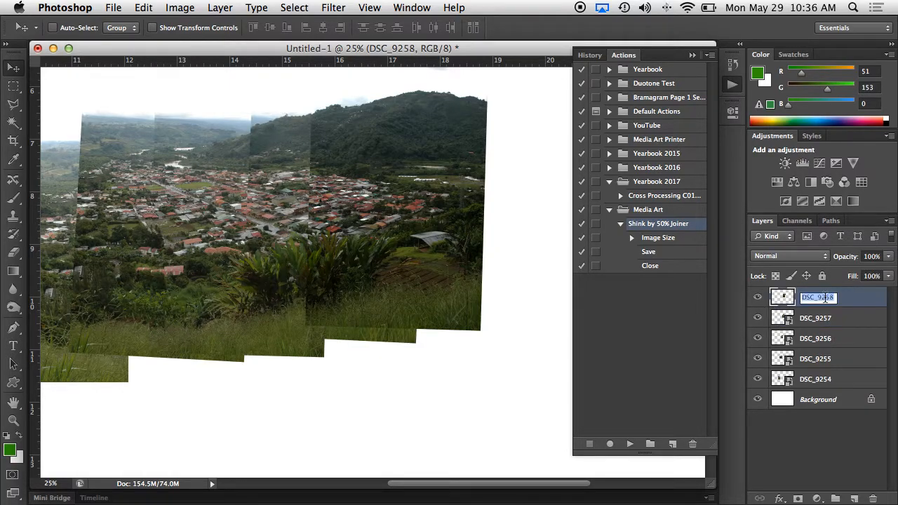
{"action": "type", "text": "nd side"}
{"action": "key", "text": "Return"}
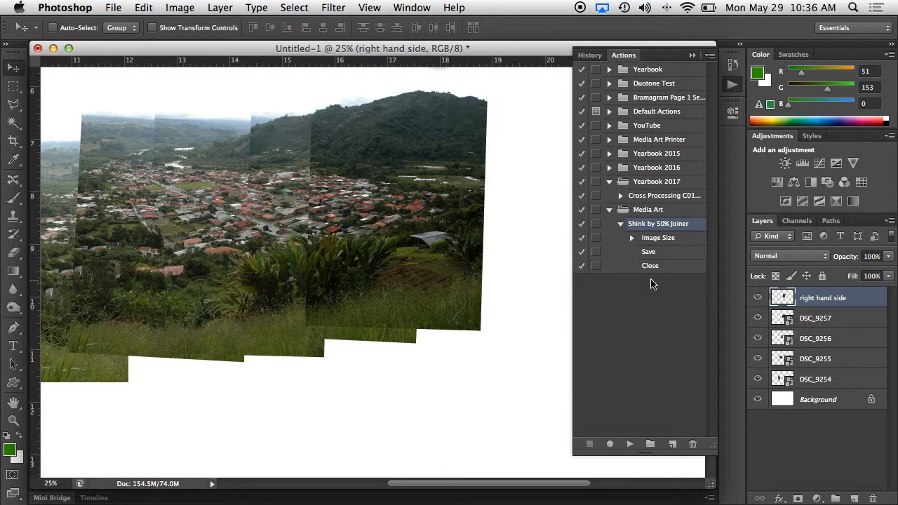
Step: Hide the DSC_9257 layer and toggle DSC_9256 off and on to check its part in the joiner
{"action": "left_click", "coordinate": [757, 318]}
{"action": "left_click", "coordinate": [758, 338]}
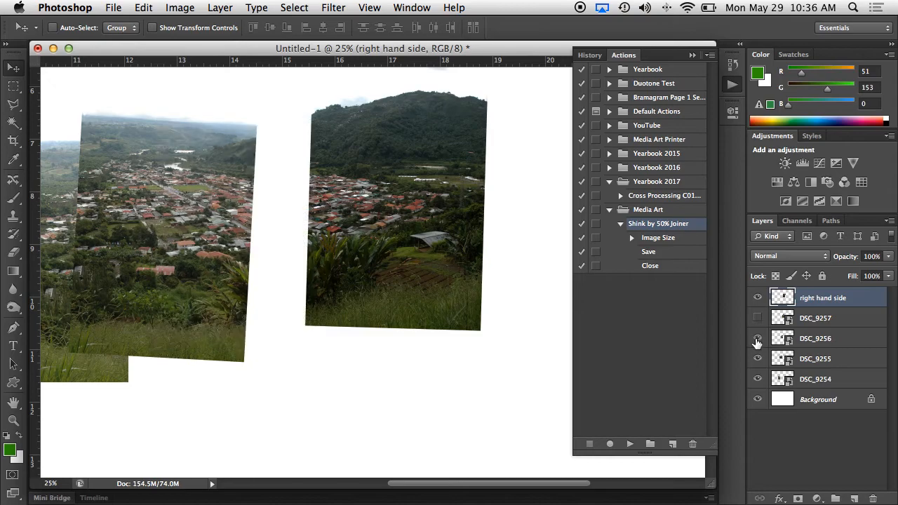
{"action": "left_click", "coordinate": [758, 339]}
{"action": "left_click", "coordinate": [758, 338]}
{"action": "left_click", "coordinate": [758, 339]}
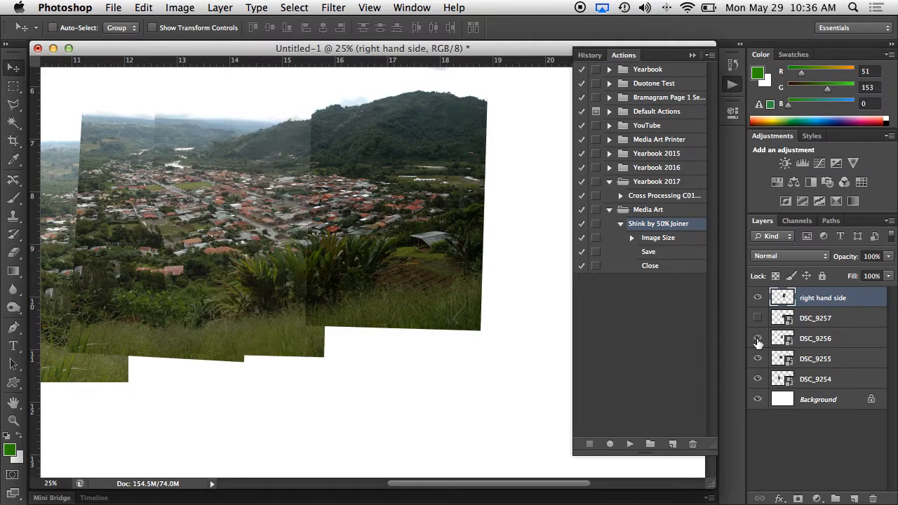
Step: Crop the canvas around the joiner to about 12.3 × 8.3 inches, leaving a white border on all sides
{"action": "key", "text": "super+minus"}
{"action": "key", "text": "super+minus"}
{"action": "key", "text": "super+minus"}
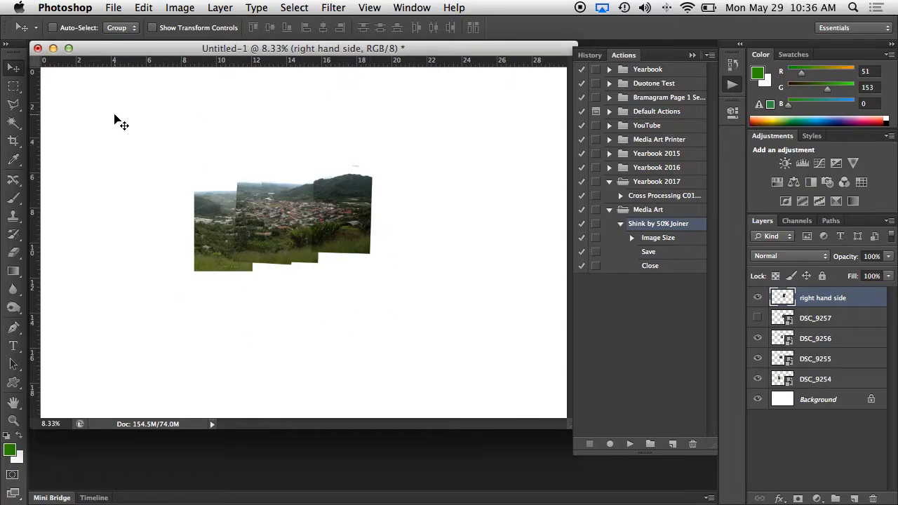
{"action": "key", "text": "super+minus"}
{"action": "key", "text": "super+equal"}
{"action": "key", "text": "super+equal"}
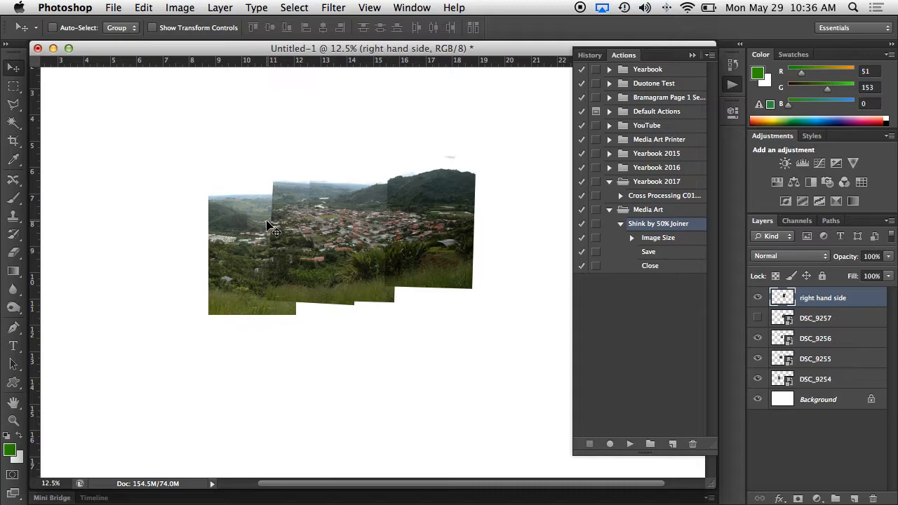
{"action": "left_click", "coordinate": [15, 143]}
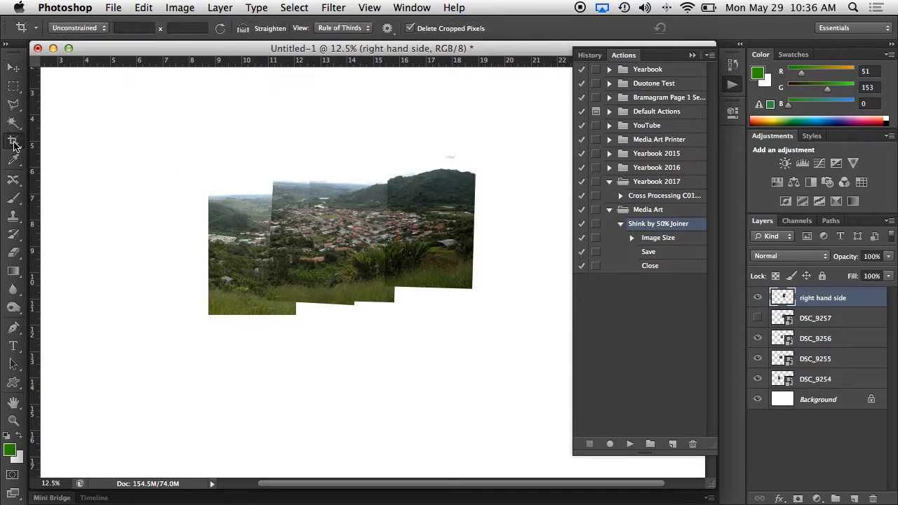
{"action": "left_click_drag", "start_coordinate": [126, 116], "coordinate": [530, 359]}
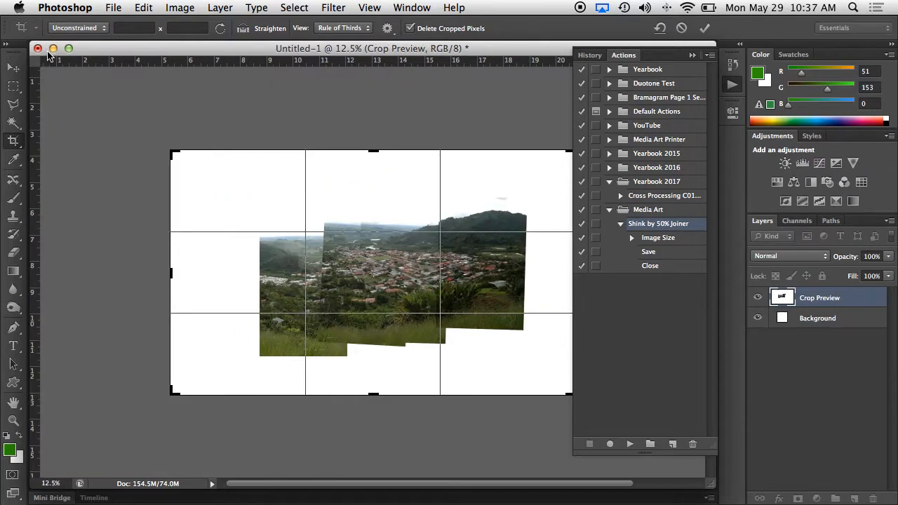
{"action": "left_click_drag", "start_coordinate": [172, 151], "coordinate": [198, 157]}
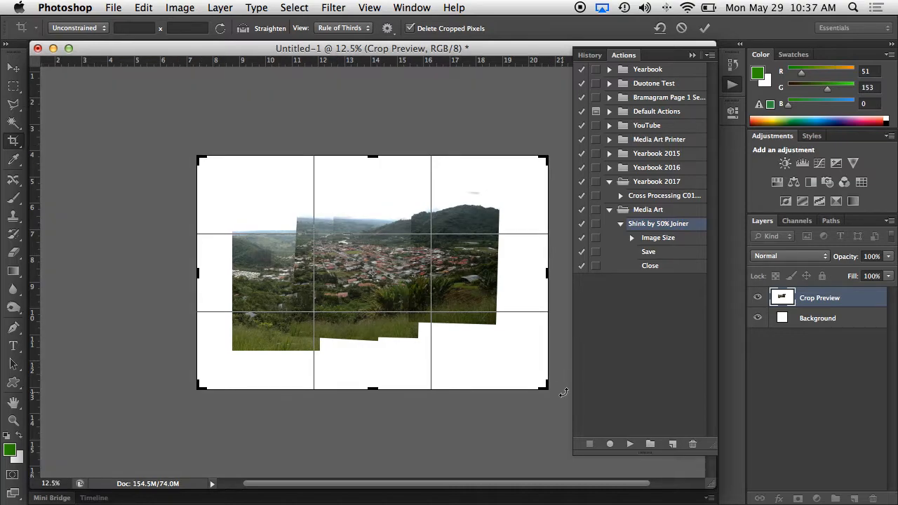
{"action": "left_click_drag", "start_coordinate": [548, 394], "coordinate": [533, 388]}
{"action": "left_click_drag", "start_coordinate": [216, 164], "coordinate": [217, 166]}
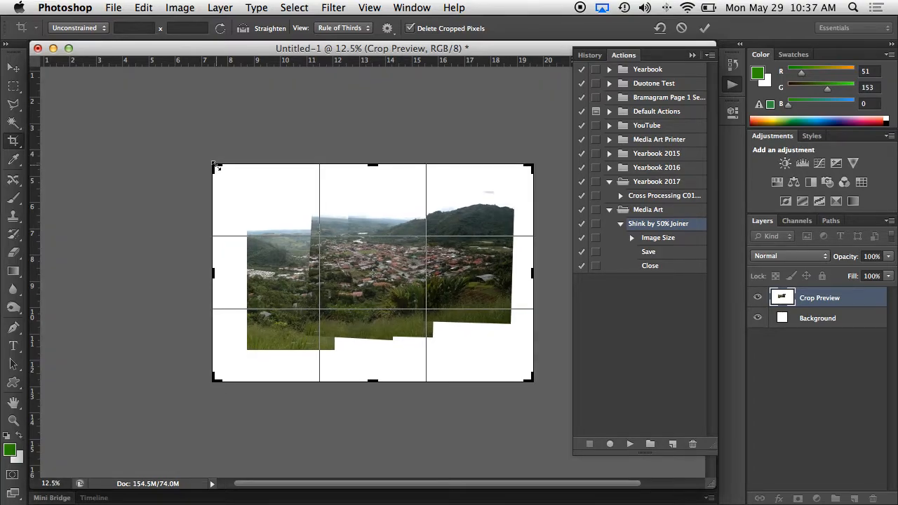
{"action": "key", "text": "Return"}
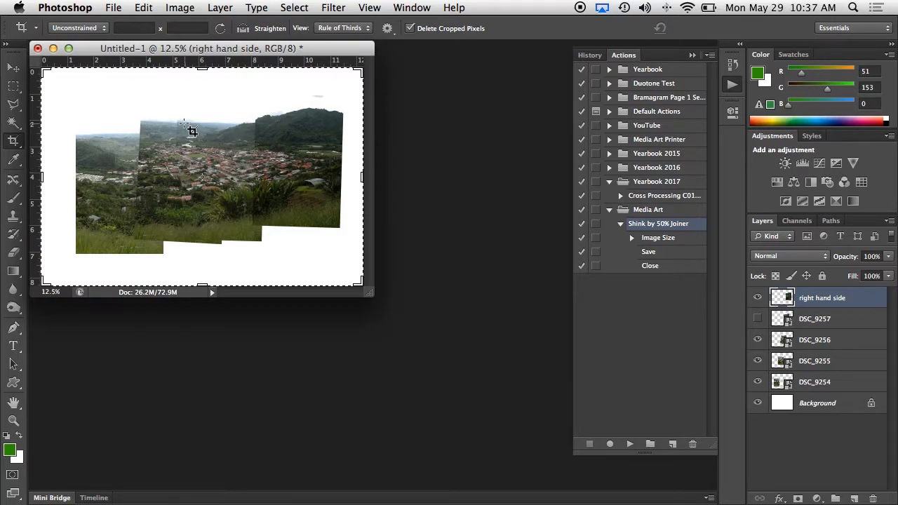
Step: Save the layered document to the Desktop as LastName_FirstName_Joiner.psd with Maximize Compatibility enabled
{"action": "left_click", "coordinate": [114, 7]}
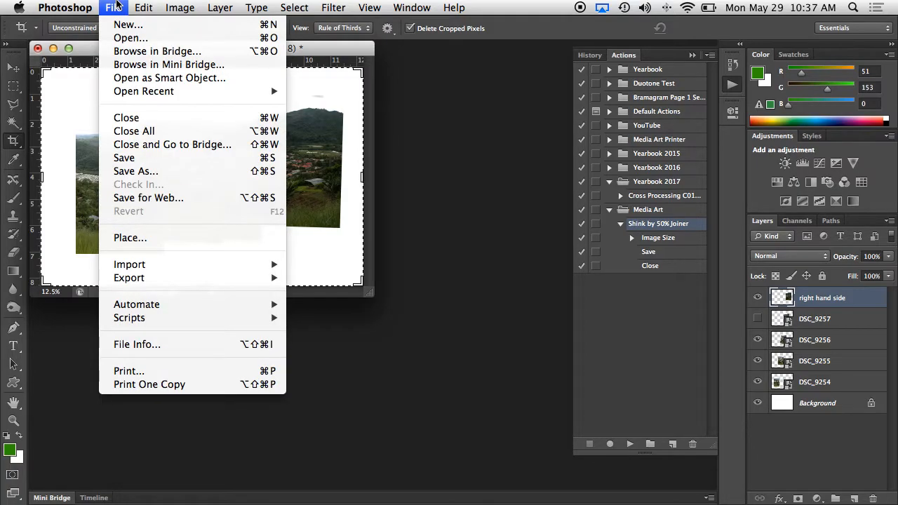
{"action": "left_click", "coordinate": [166, 171]}
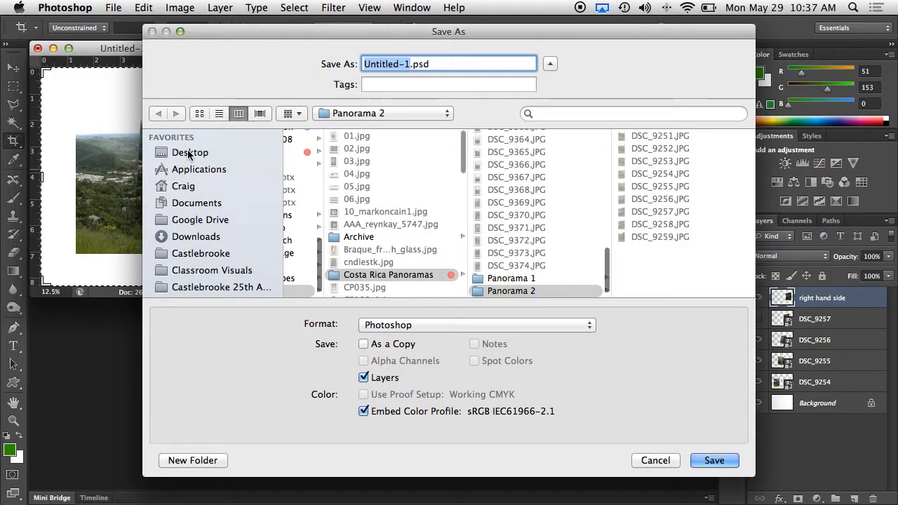
{"action": "left_click", "coordinate": [185, 152]}
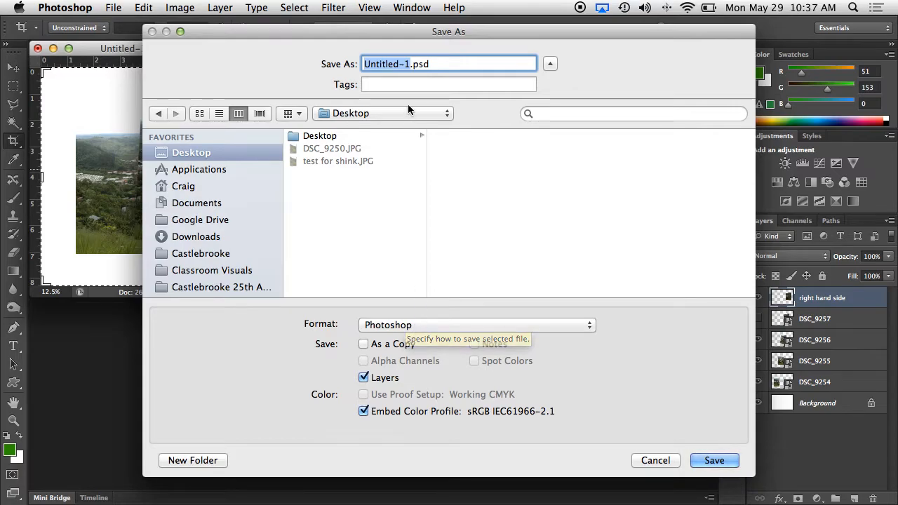
{"action": "type", "text": "LastName_FirstName_Joiner"}
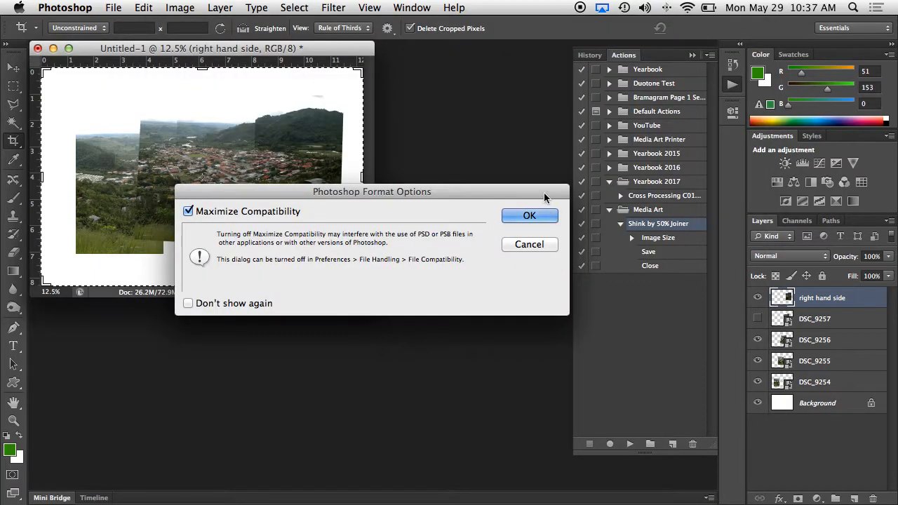
{"action": "left_click", "coordinate": [541, 215]}
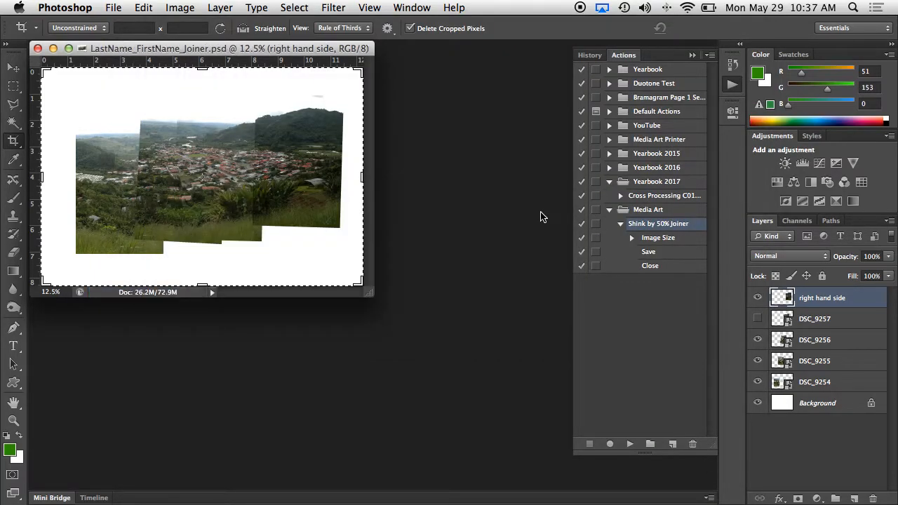
Step: Save another version to the Desktop in Large Document Format as LastName_FirstName_Joiner.psb
{"action": "left_click", "coordinate": [111, 8]}
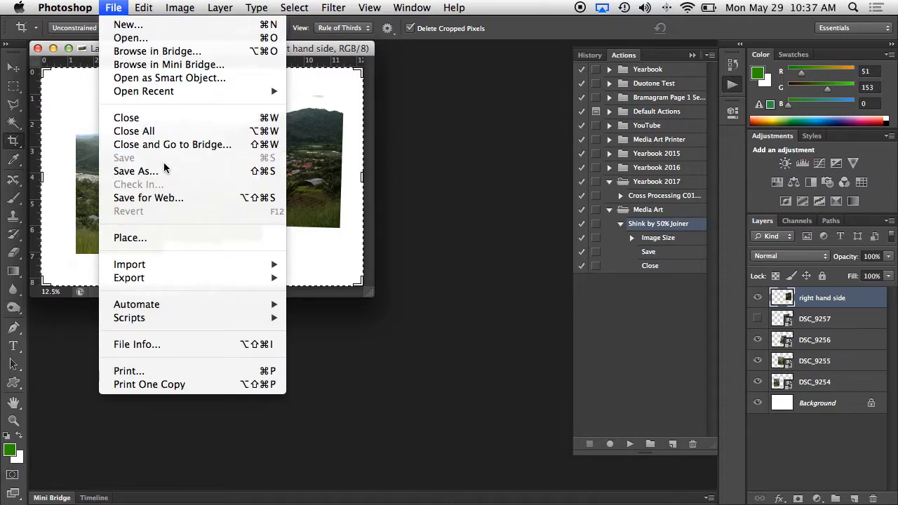
{"action": "left_click", "coordinate": [136, 171]}
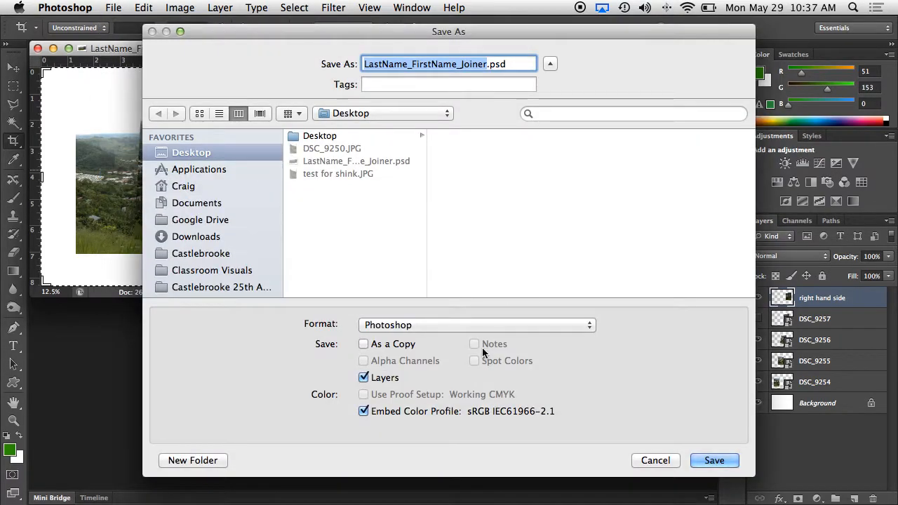
{"action": "left_click", "coordinate": [504, 325]}
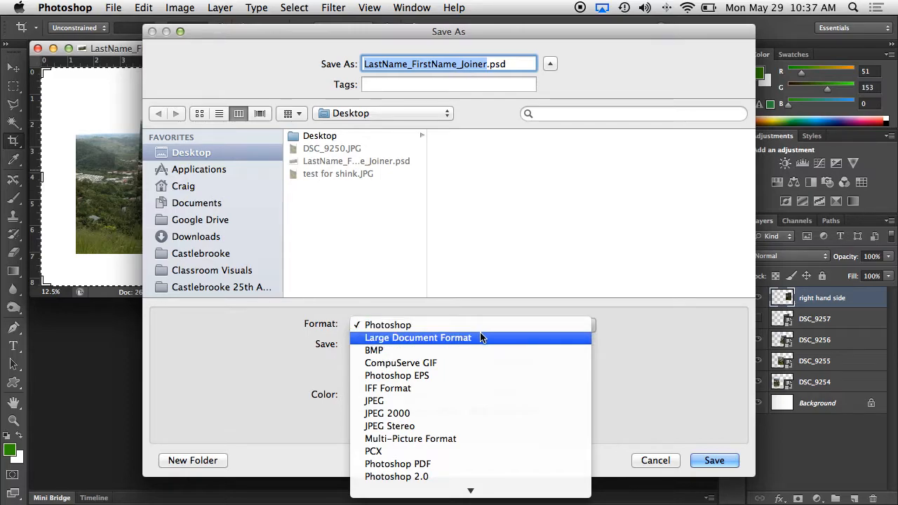
{"action": "left_click", "coordinate": [481, 338]}
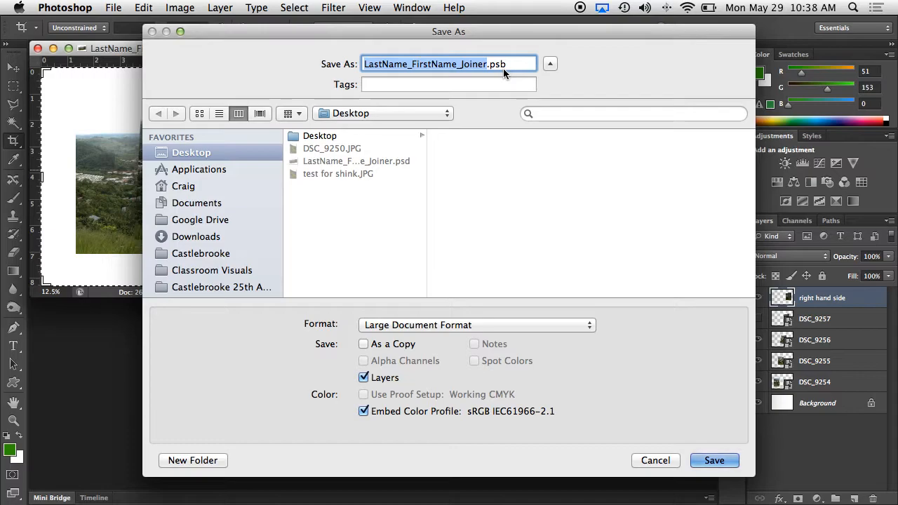
{"action": "left_click", "coordinate": [713, 460]}
{"action": "left_click", "coordinate": [519, 215]}
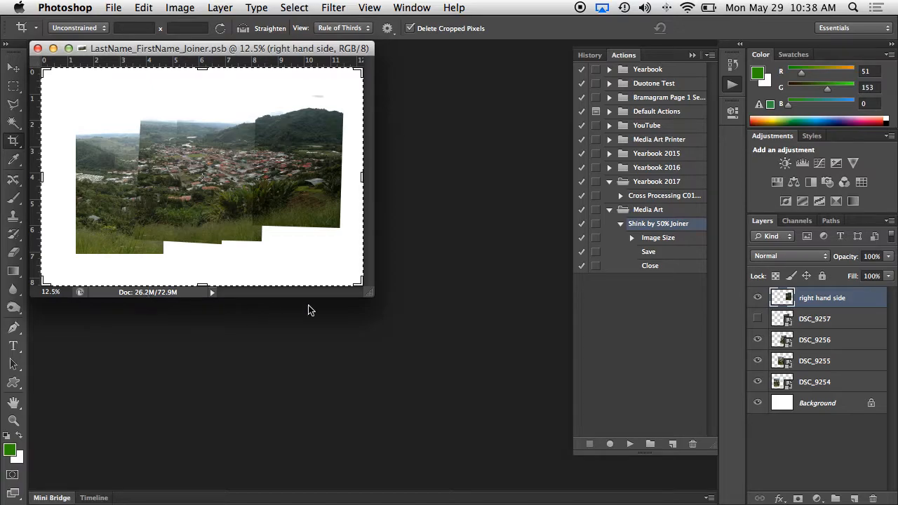
Step: Enlarge the document window and flatten the image, discarding the hidden layers
{"action": "left_click_drag", "start_coordinate": [371, 298], "coordinate": [509, 447]}
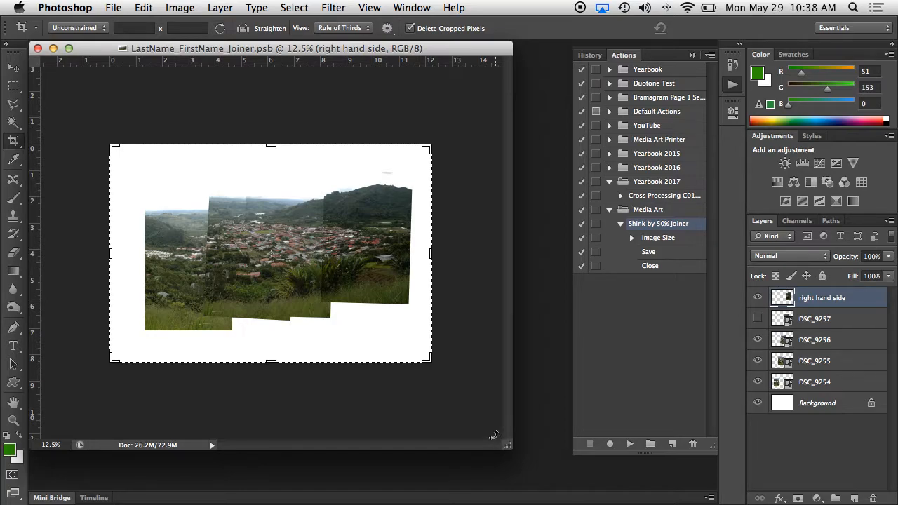
{"action": "left_click", "coordinate": [220, 7]}
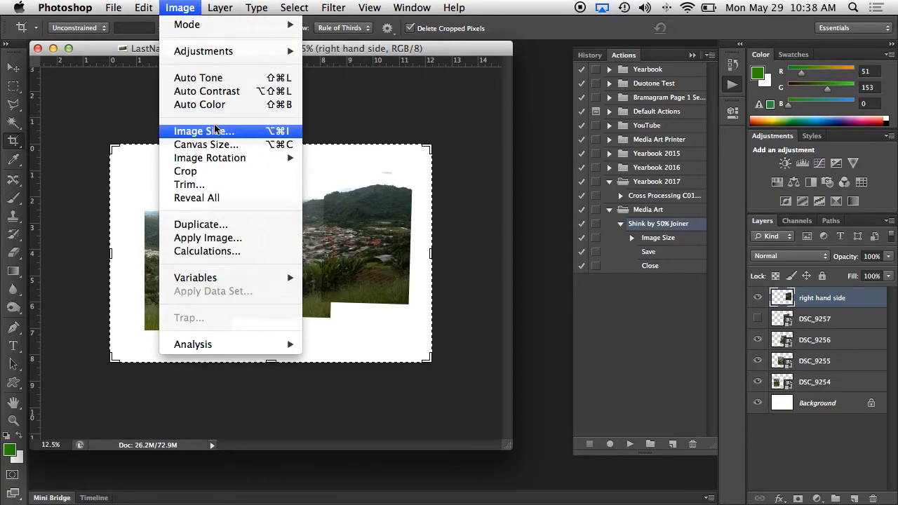
{"action": "mouse_move", "coordinate": [220, 7]}
{"action": "scroll", "coordinate": [286, 227], "scroll_direction": "down", "scroll_amount": 2}
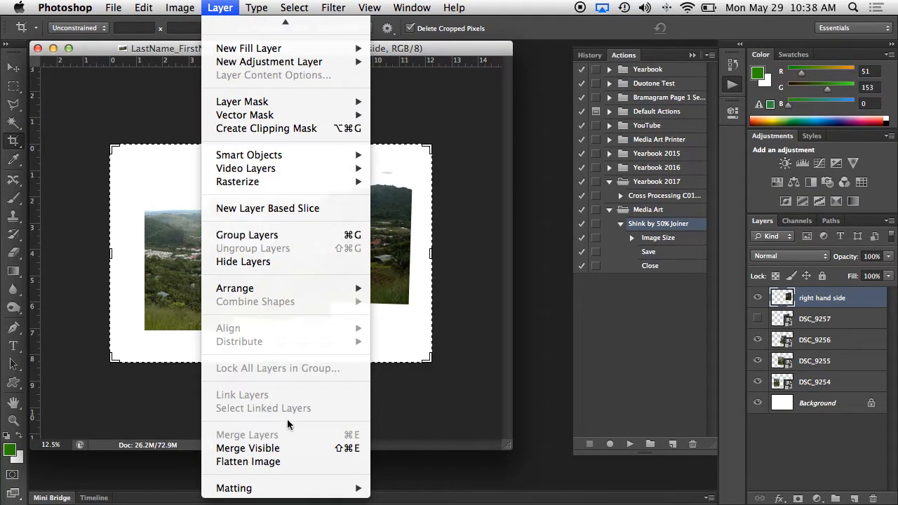
{"action": "left_click", "coordinate": [293, 461]}
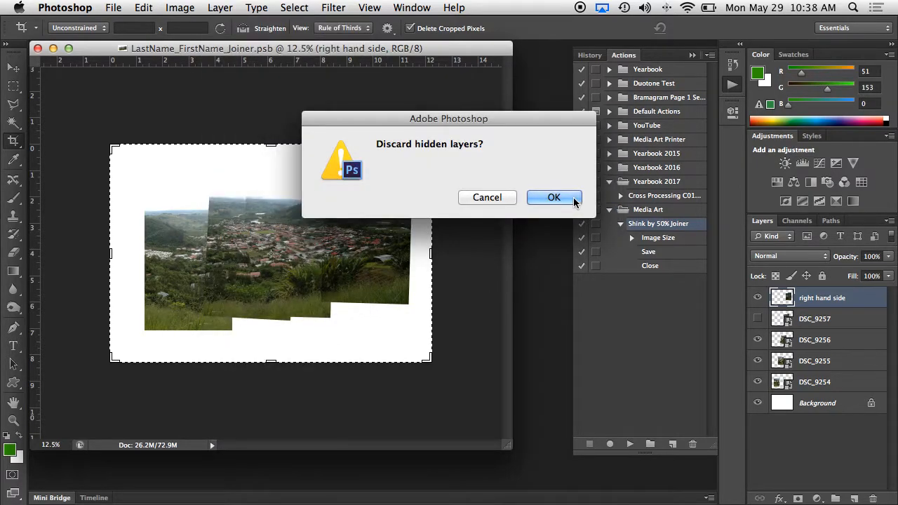
{"action": "left_click", "coordinate": [572, 200]}
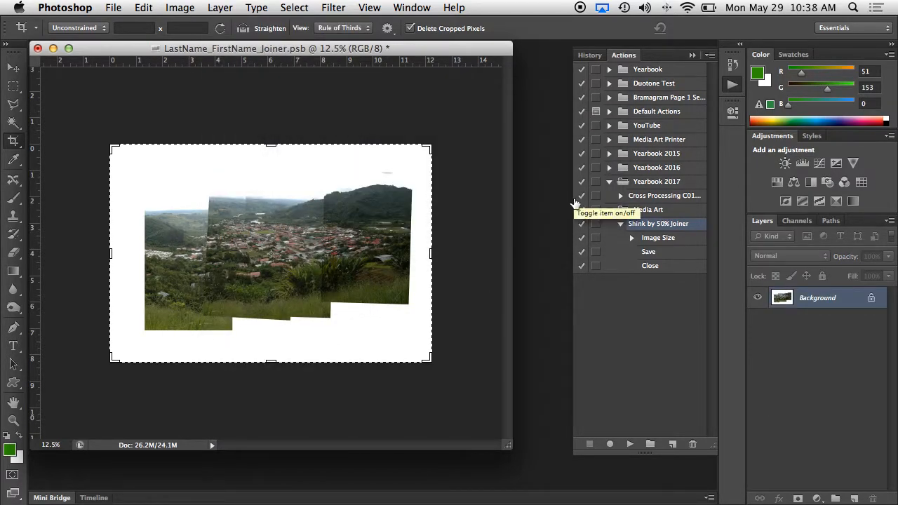
Step: Check the flattened image's pixel dimensions, document width and height, and resolution with Image Size
{"action": "left_click", "coordinate": [174, 7]}
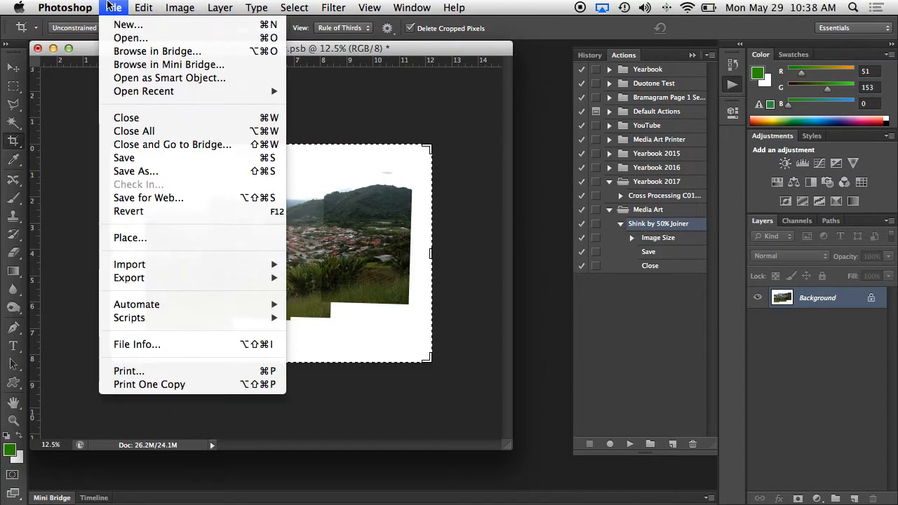
{"action": "mouse_move", "coordinate": [164, 7]}
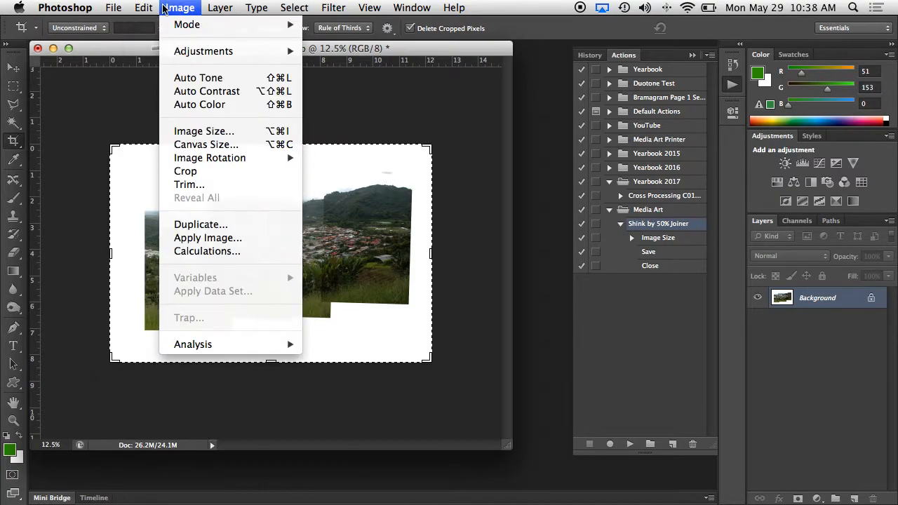
{"action": "left_click", "coordinate": [242, 133]}
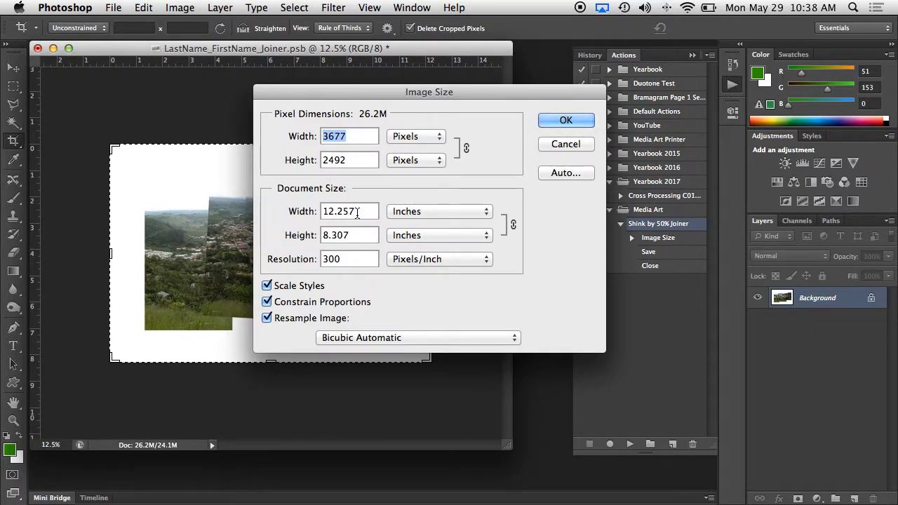
{"action": "left_click", "coordinate": [292, 235]}
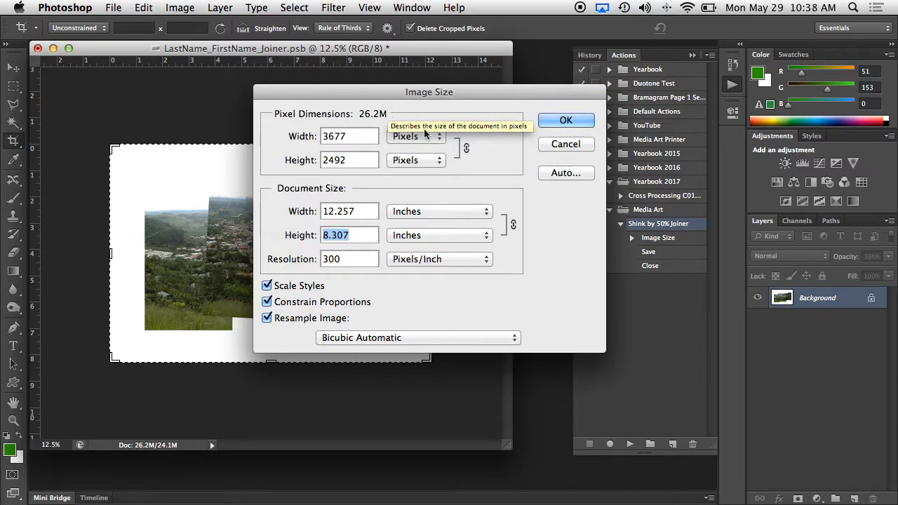
{"action": "left_click", "coordinate": [545, 125]}
Step: Save the flattened joiner to the Desktop as LastName_FirstName_Joiner.jpg in JPEG format, quality 12 (Maximum), Baseline ("Standard"), and minimize the document window
{"action": "left_click", "coordinate": [112, 7]}
{"action": "left_click", "coordinate": [148, 173]}
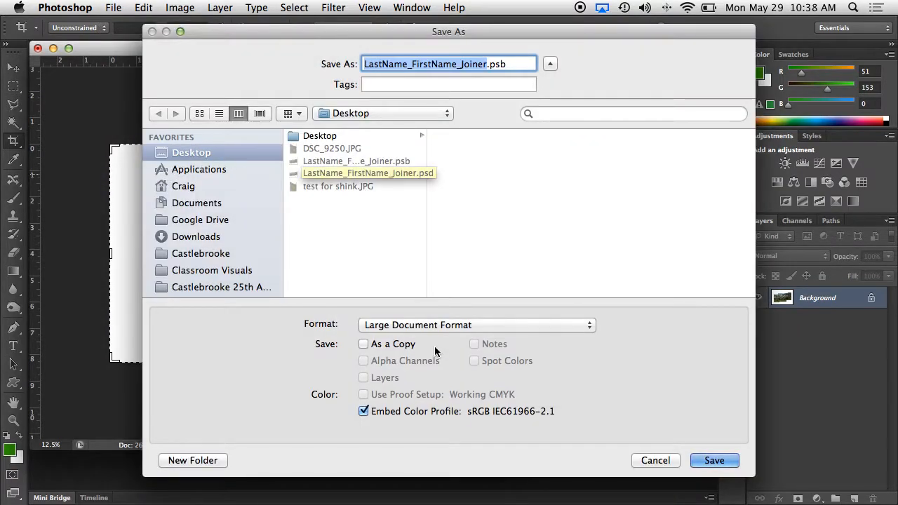
{"action": "left_click", "coordinate": [449, 326]}
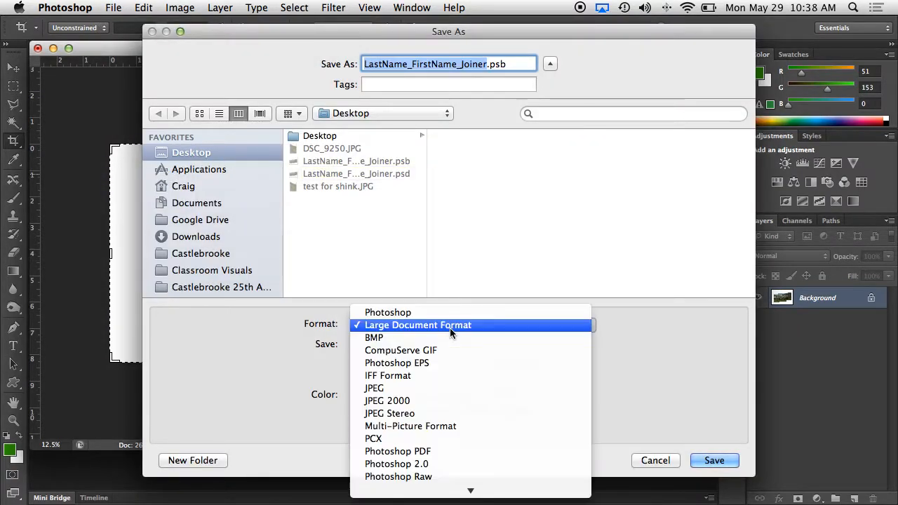
{"action": "left_click", "coordinate": [441, 388]}
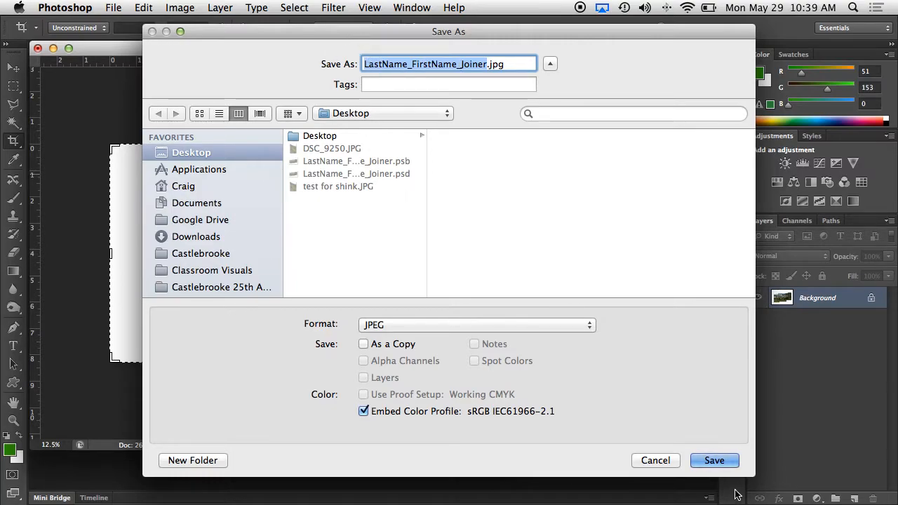
{"action": "left_click", "coordinate": [732, 464]}
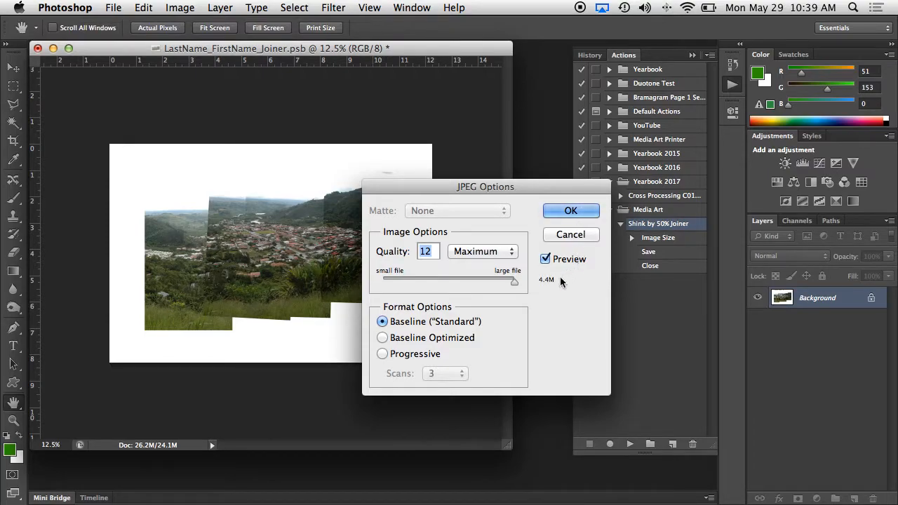
{"action": "left_click", "coordinate": [570, 212]}
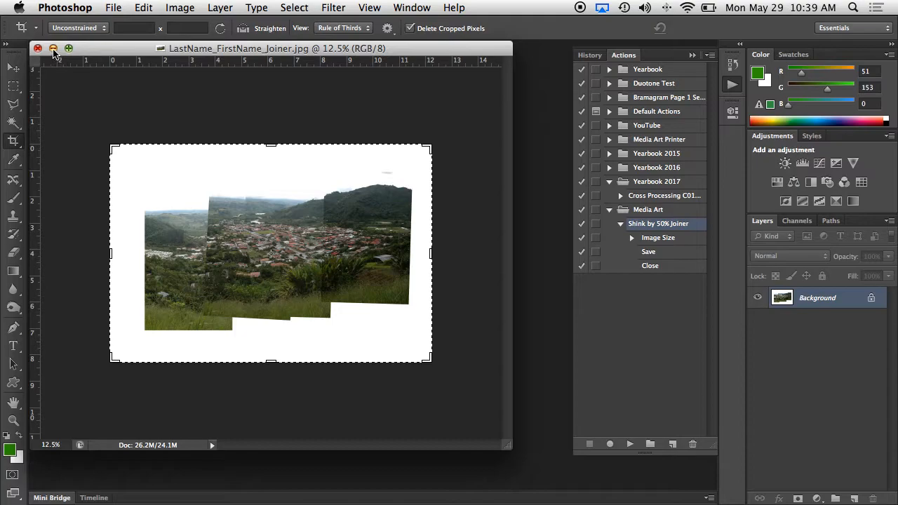
{"action": "left_click", "coordinate": [54, 49]}
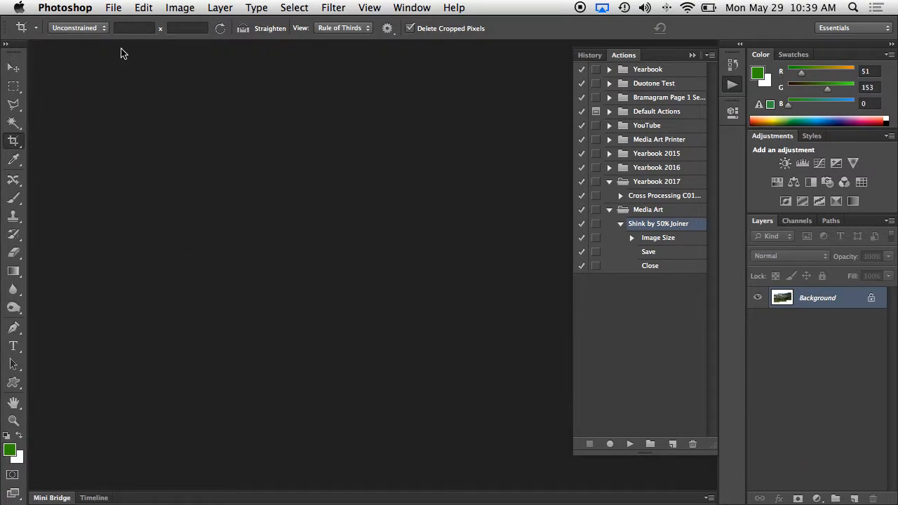